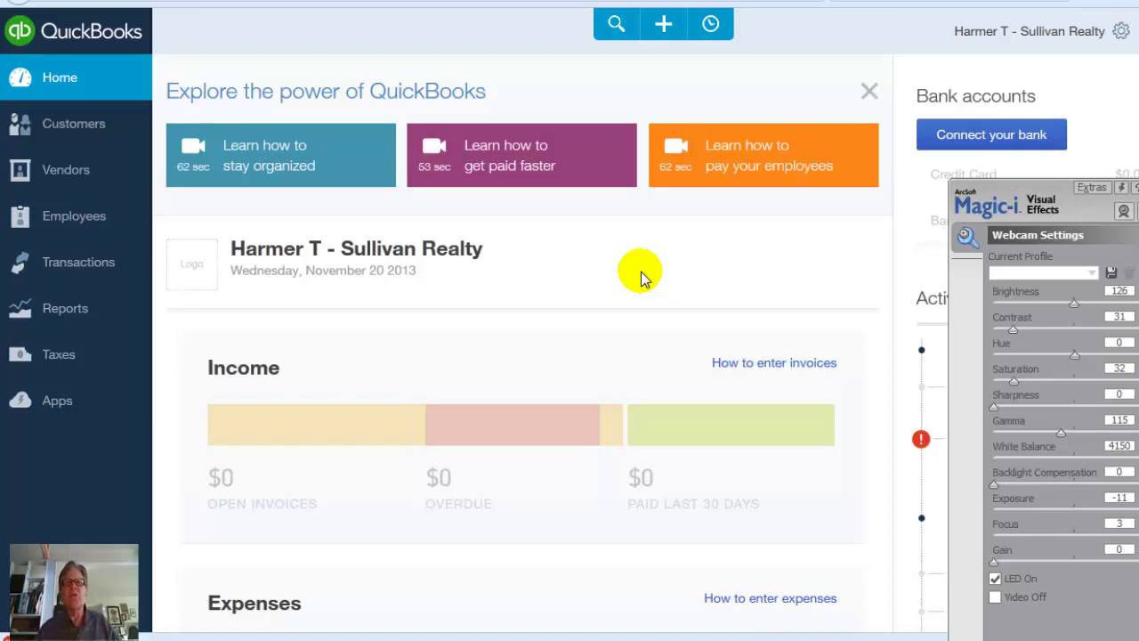
- Switch from QuickBooks to the Word document with the journal entry instructions
key("alt+Tab")
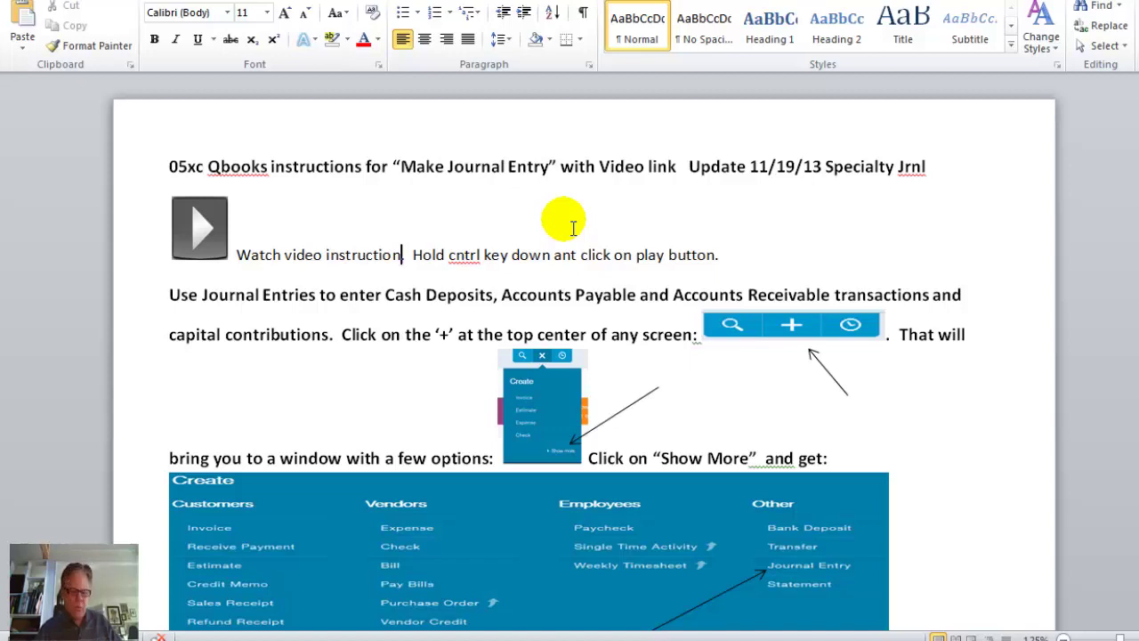
- Flip between Word and QuickBooks, skim the instructions, then return to the QuickBooks dashboard
key("alt+Tab")
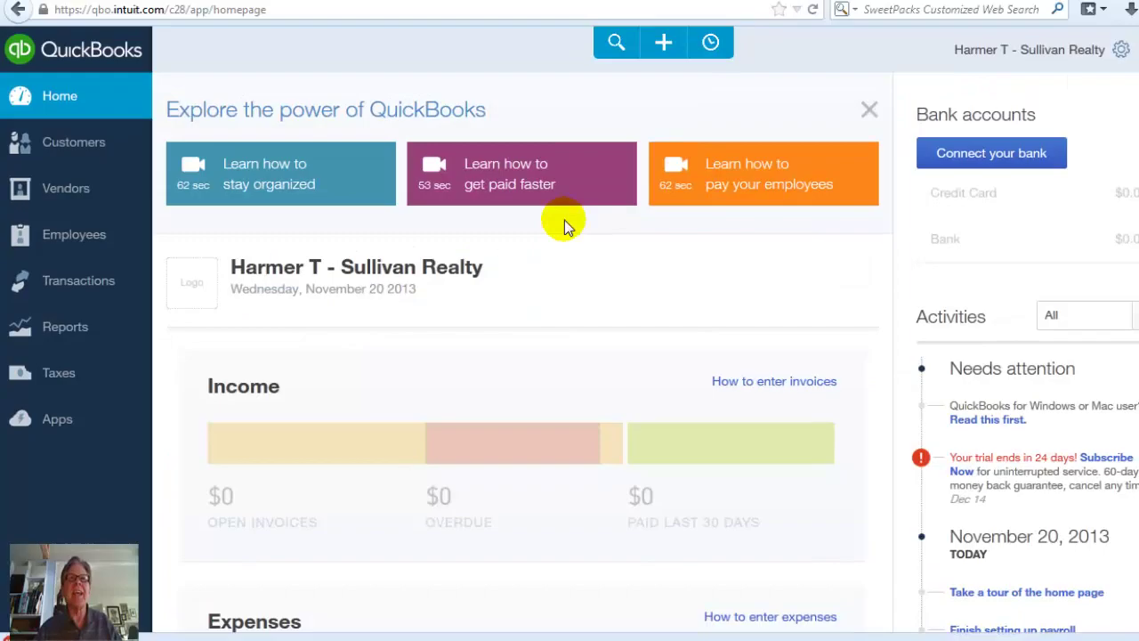
key("alt+Tab")
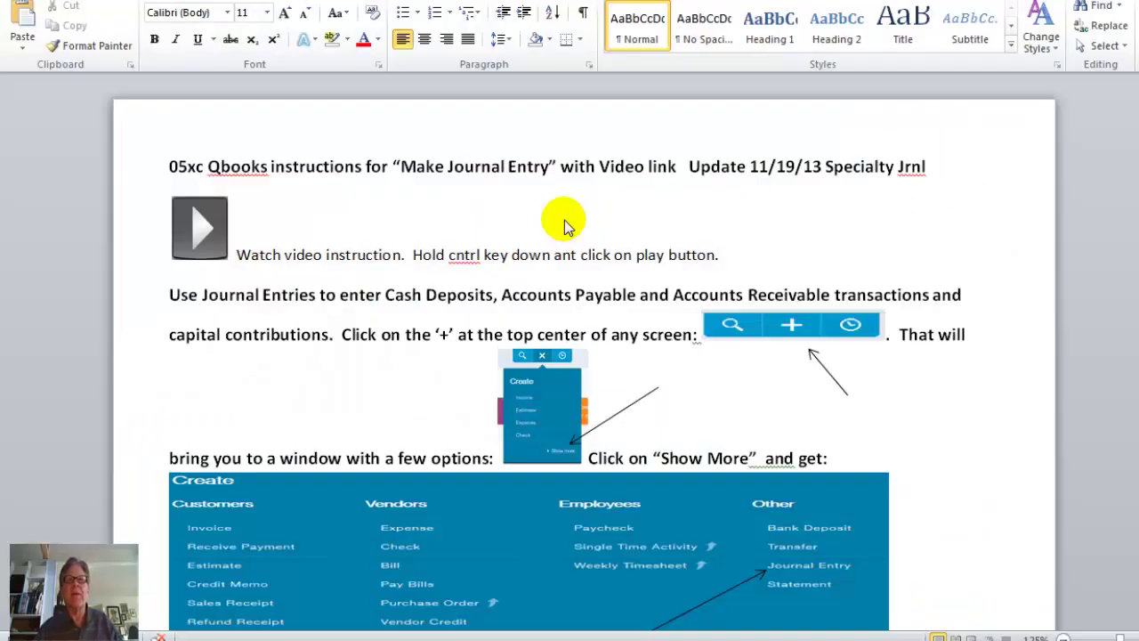
key("alt+Tab")
key("alt+Tab")
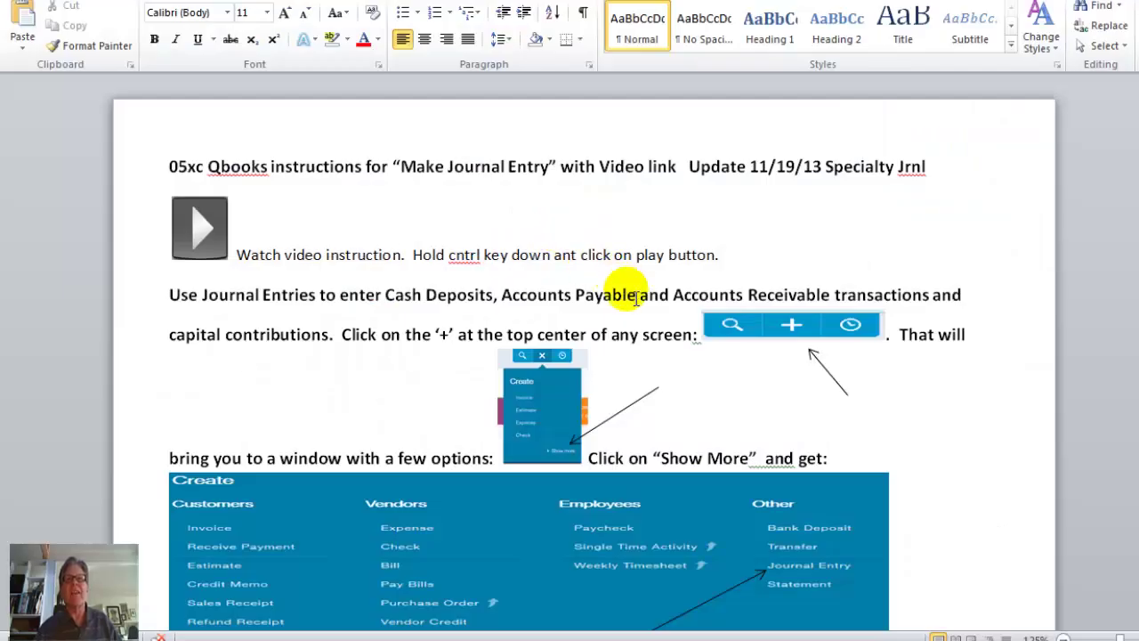
scroll(623, 294, "down", 5)
scroll(634, 368, "down", 2)
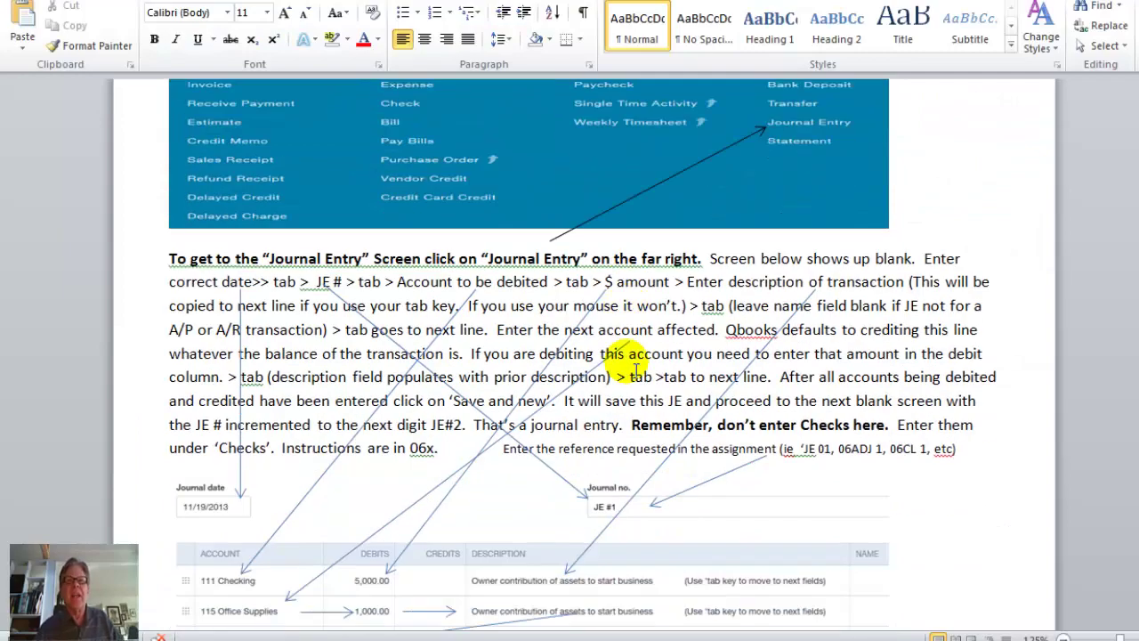
scroll(636, 370, "up", 7)
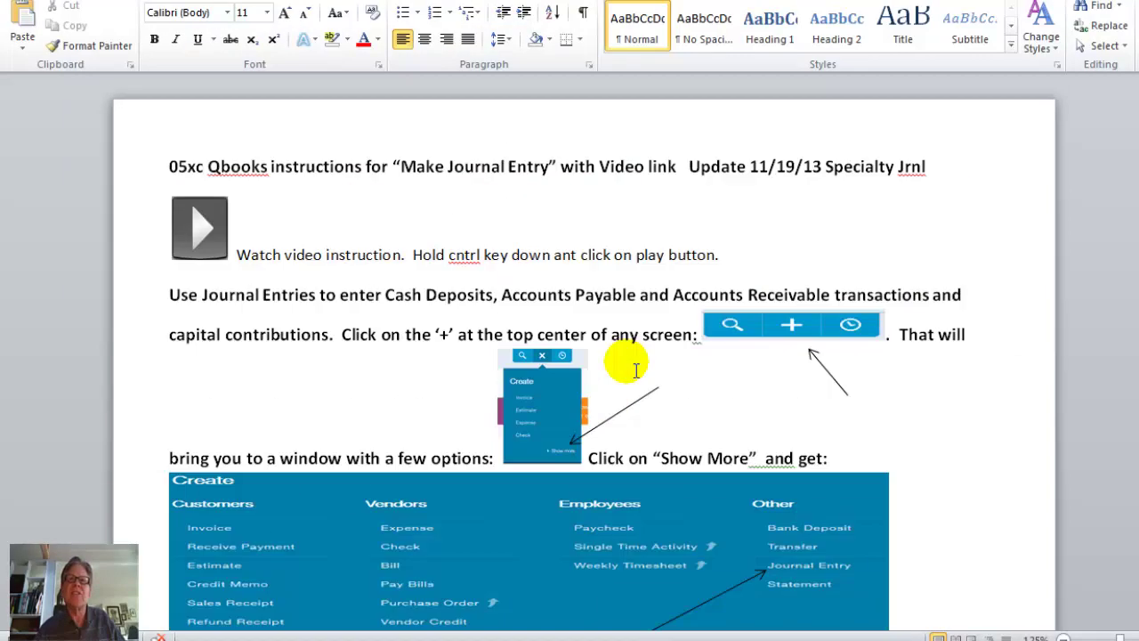
key("alt+Tab")
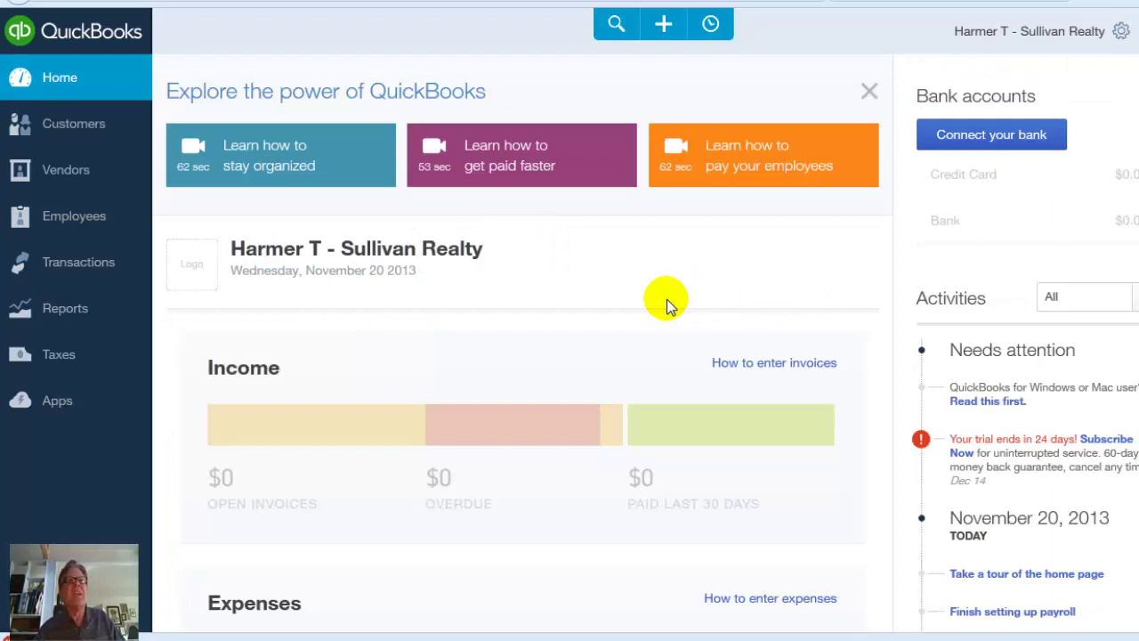
- Start a new Journal Entry (JE #2, 11/20/2013) from the + menu's Other transactions list
right_click(666, 27)
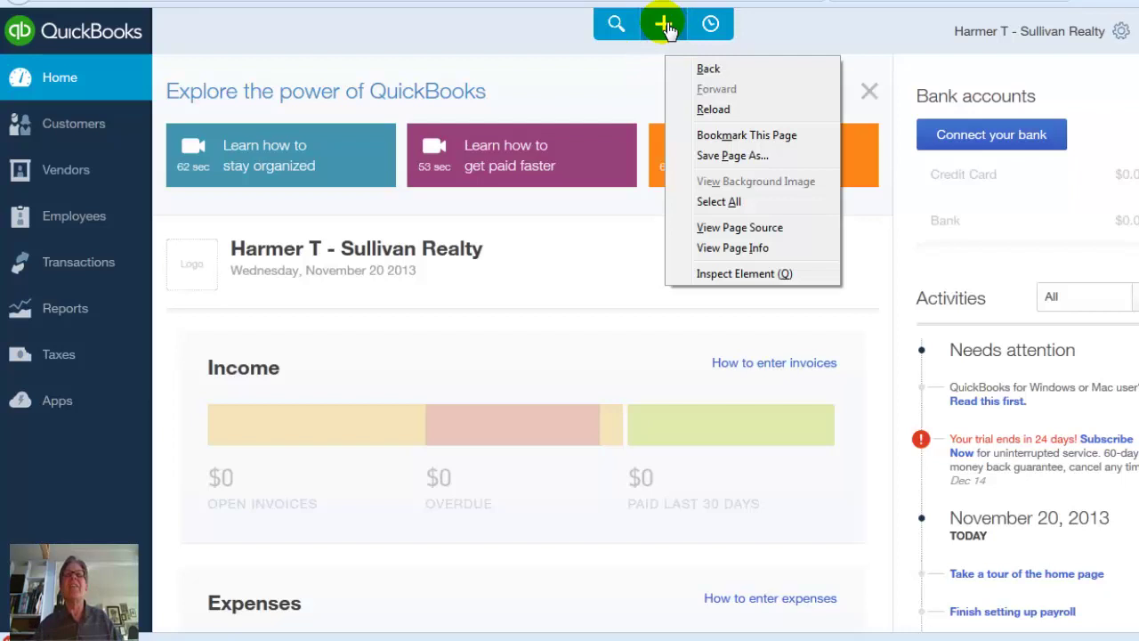
left_click(666, 27)
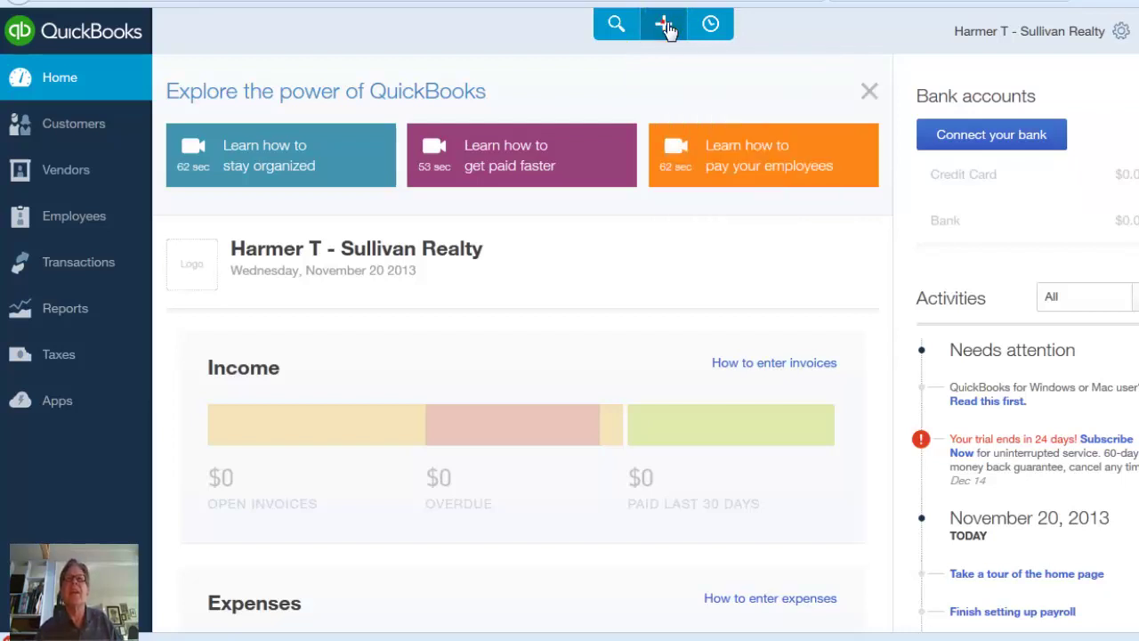
left_click(666, 27)
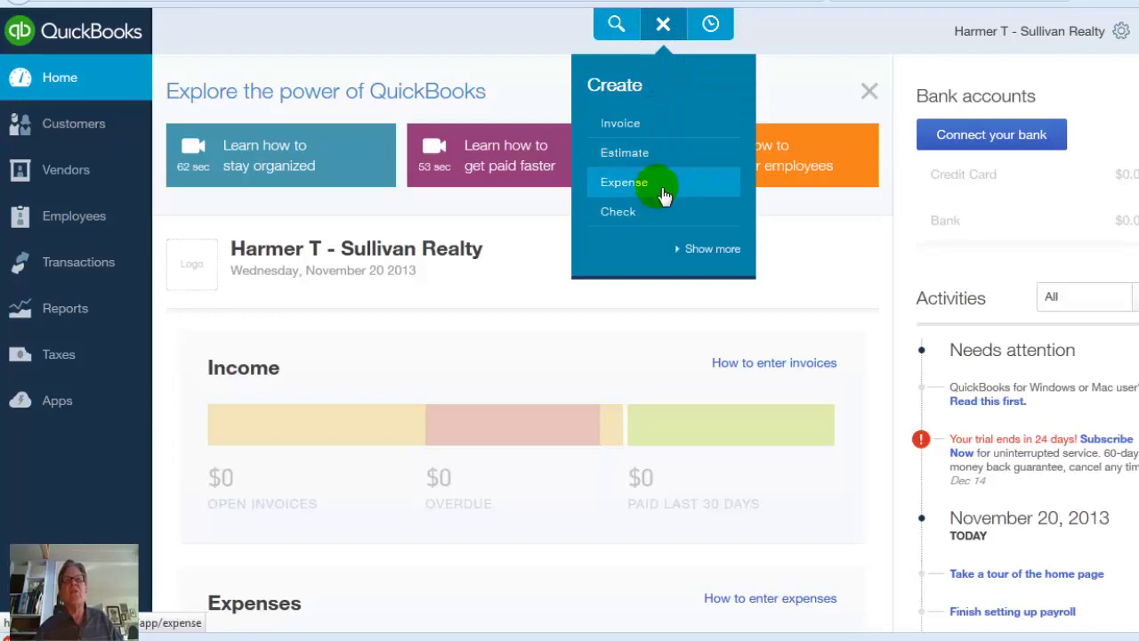
left_click(702, 252)
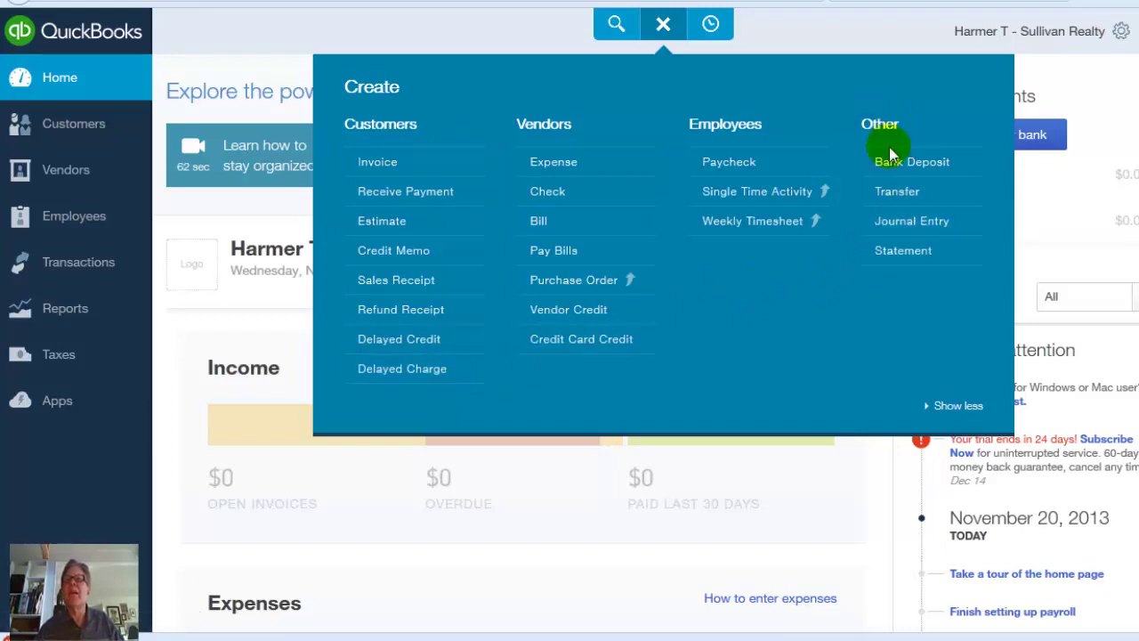
left_click(892, 222)
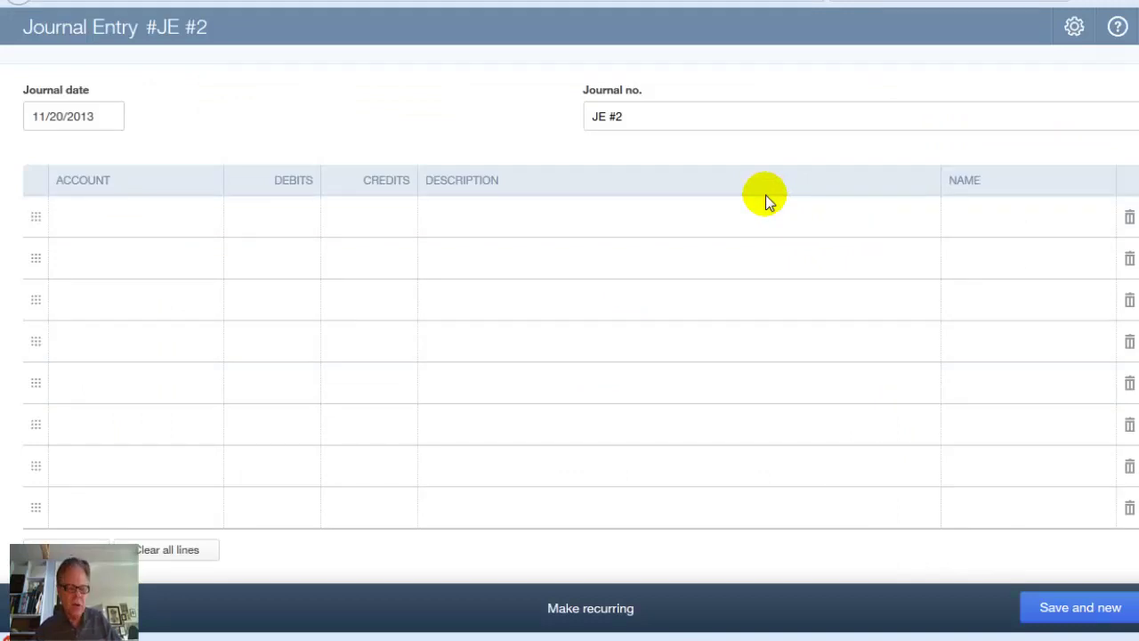
- Bring up the Word guide and scroll to the Journal Entry screen steps showing sample JE #1
key("alt+Tab")
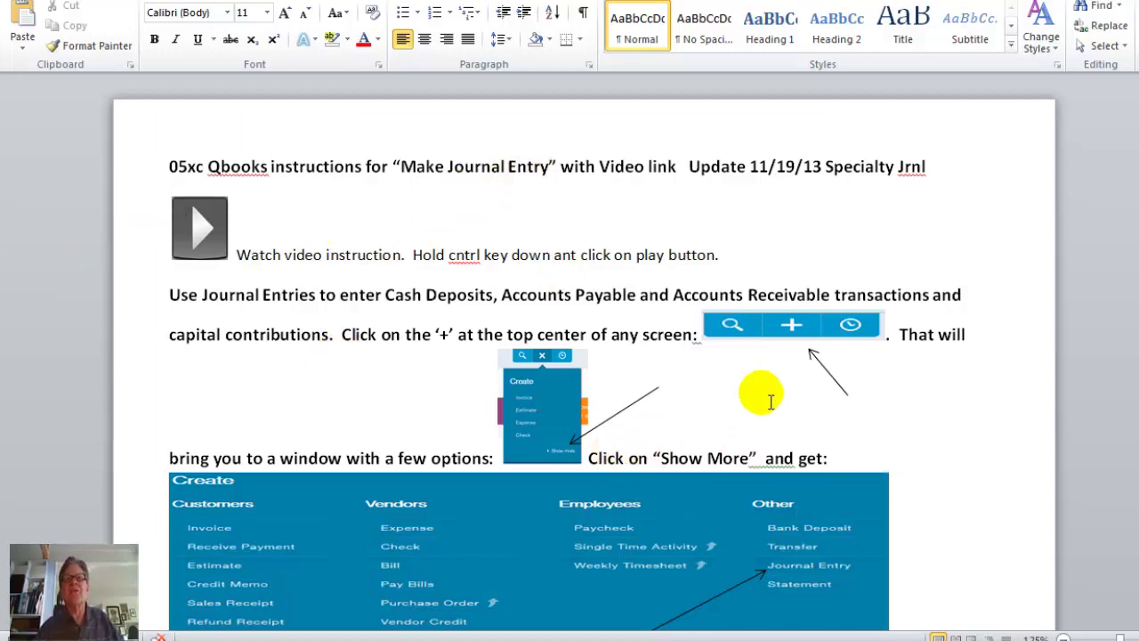
scroll(762, 394, "down", 2)
scroll(674, 476, "down", 4)
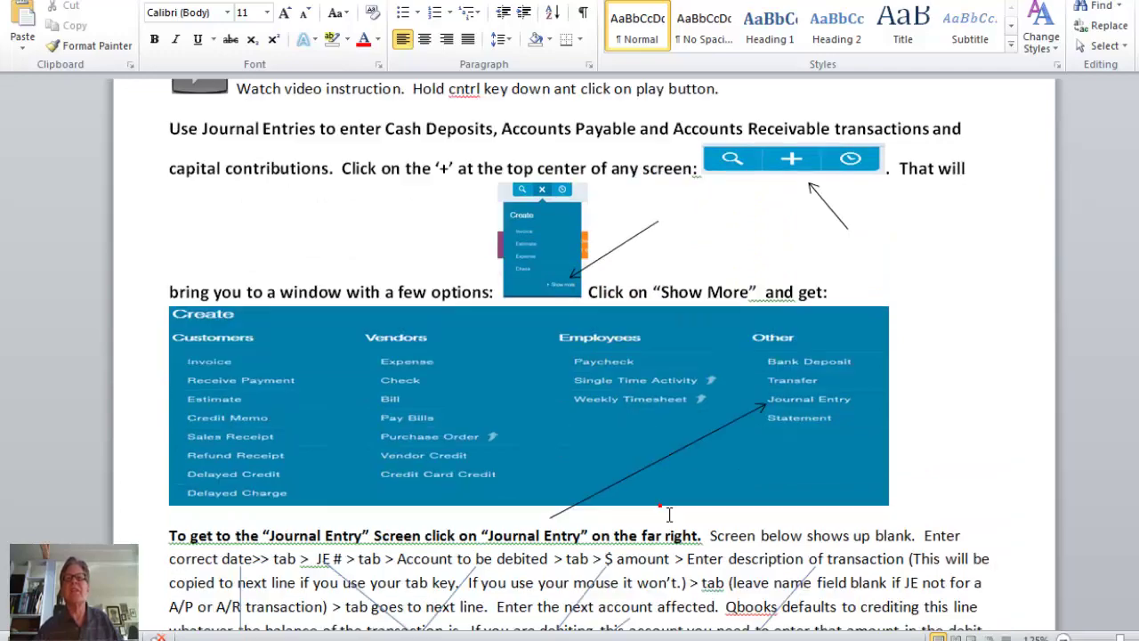
left_click(663, 509)
scroll(663, 509, "down", 3)
scroll(681, 503, "down", 2)
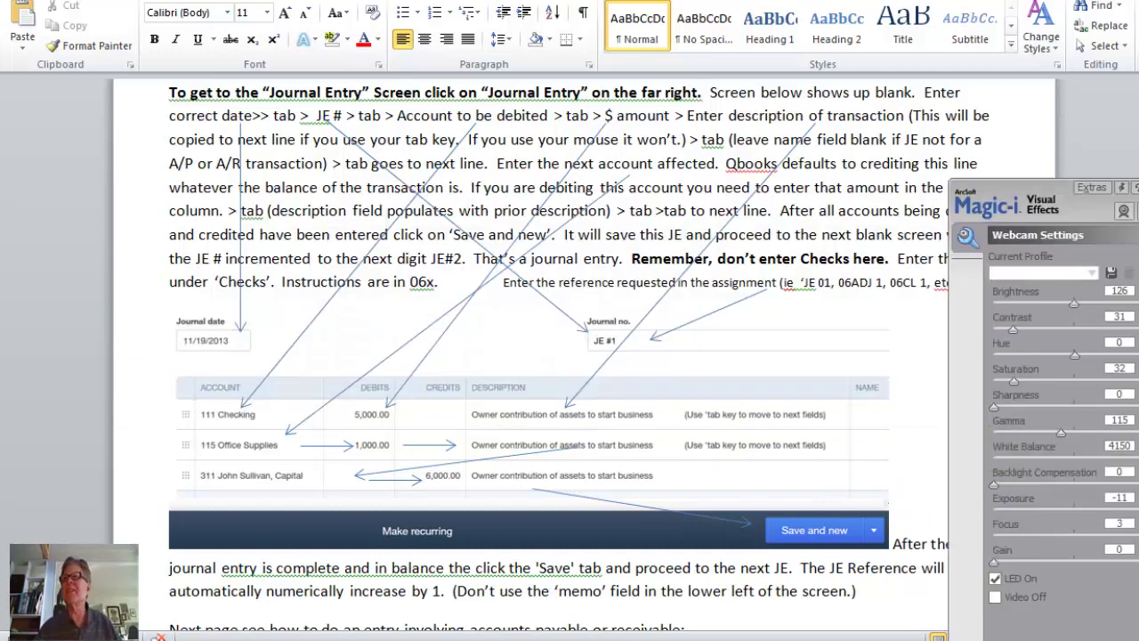
- Back in QuickBooks, change the JE #2 journal date from 11/20/2013 to 11/24/2013
key("alt+Tab")
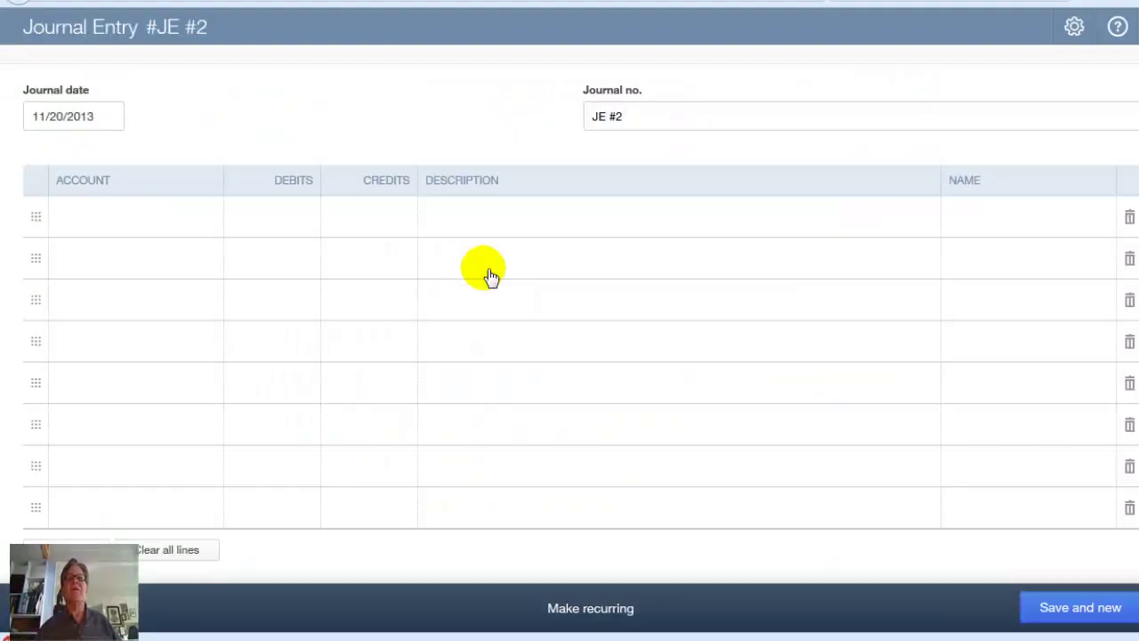
left_click(62, 116)
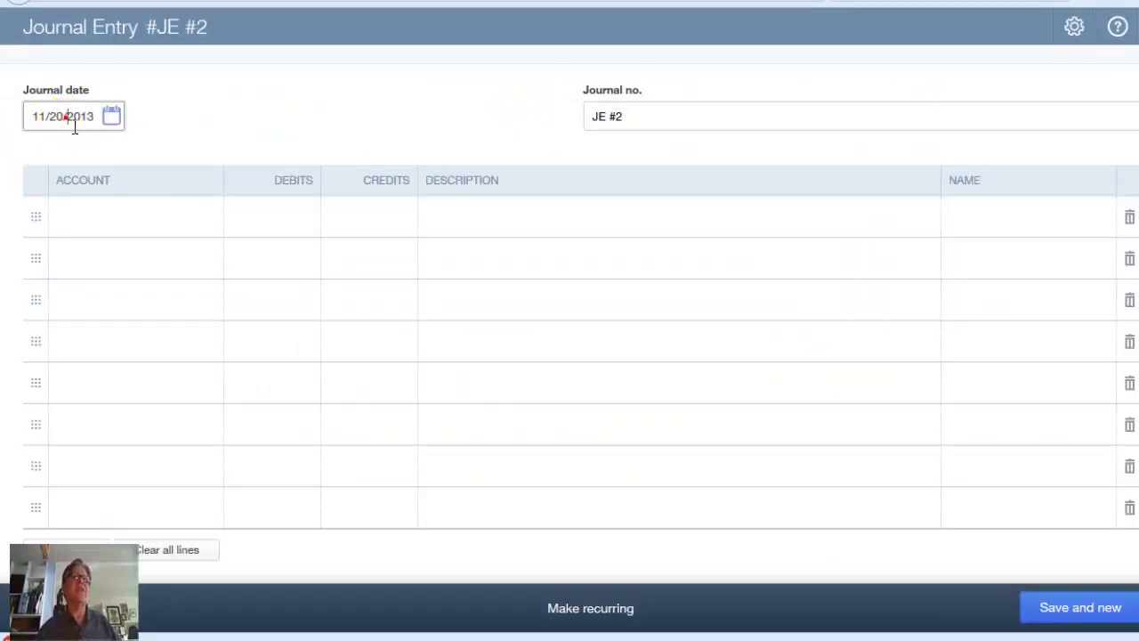
triple_click(77, 127)
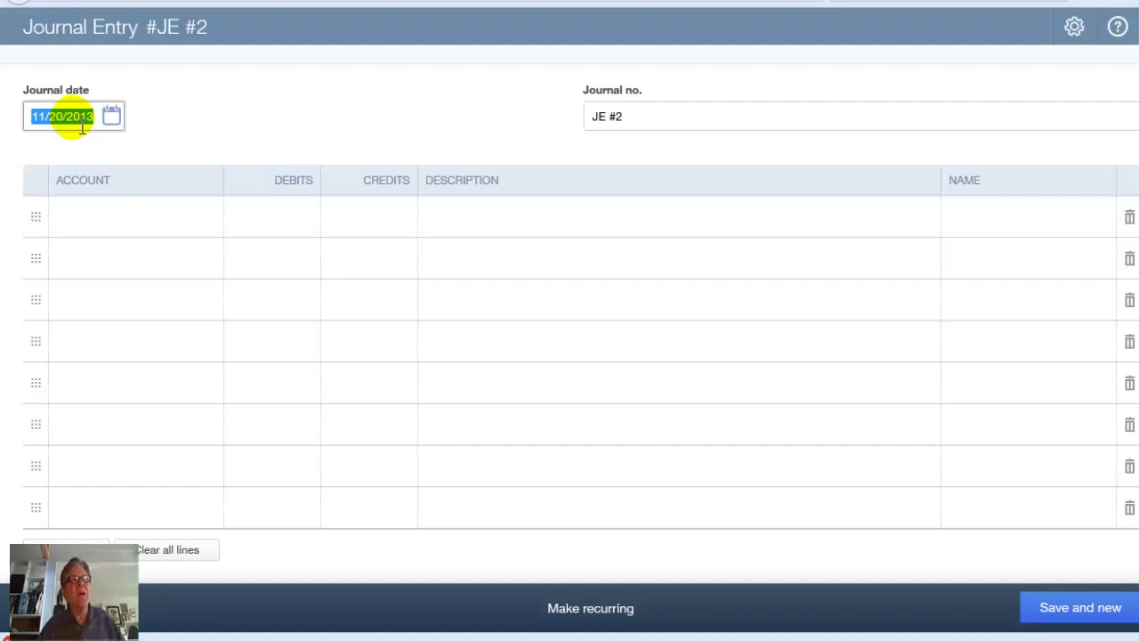
type("112413")
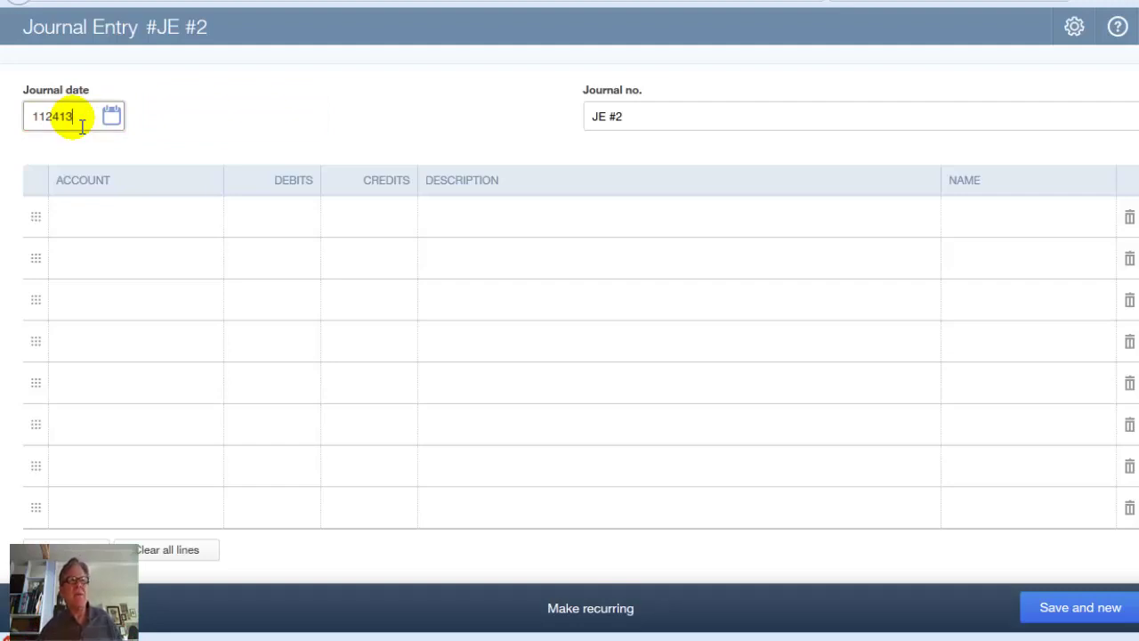
left_click(174, 110)
left_click(112, 117)
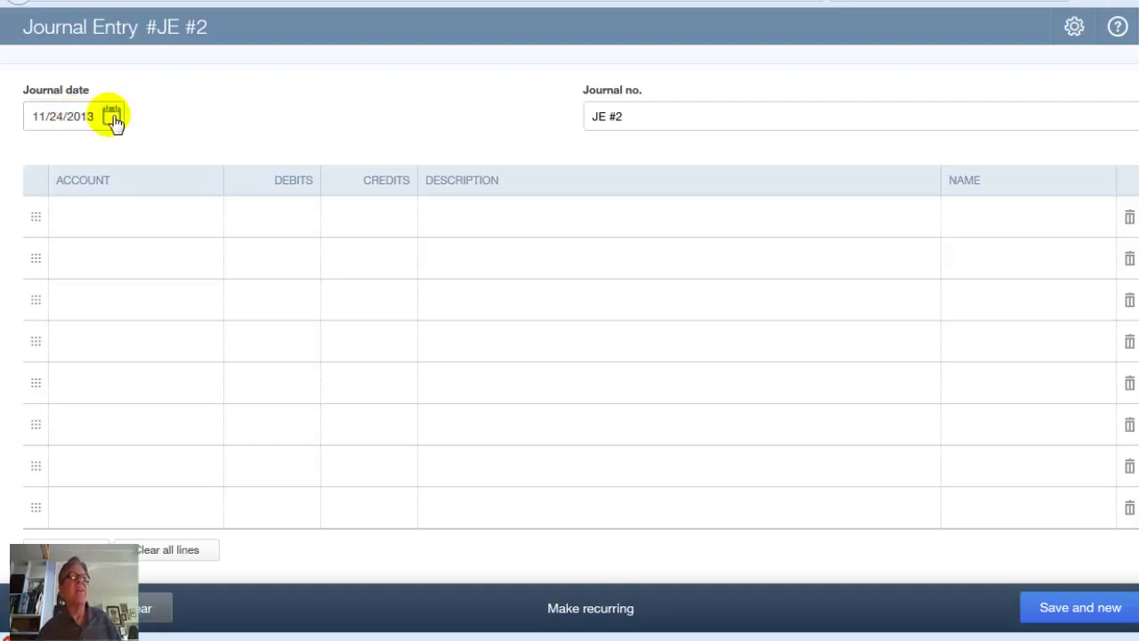
left_click(112, 118)
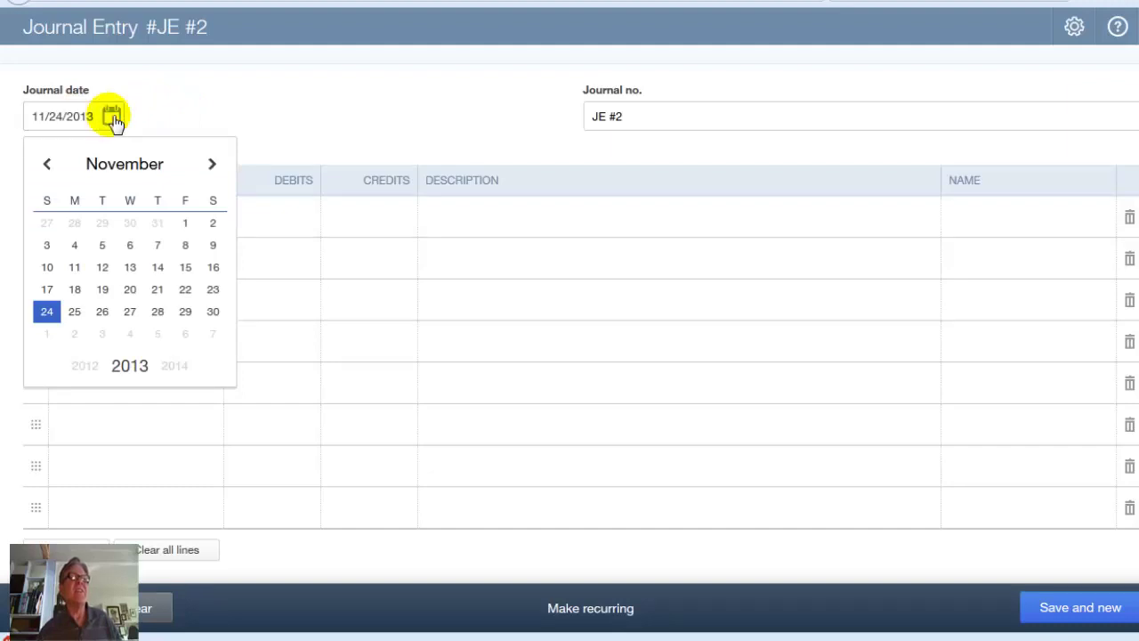
left_click(204, 112)
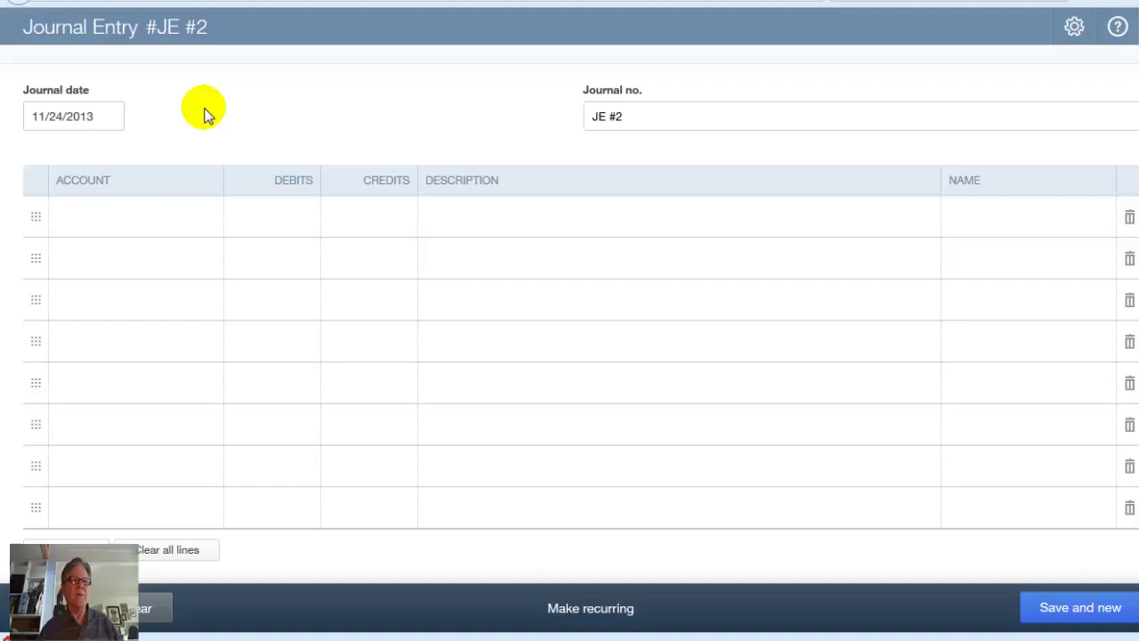
key("Tab")
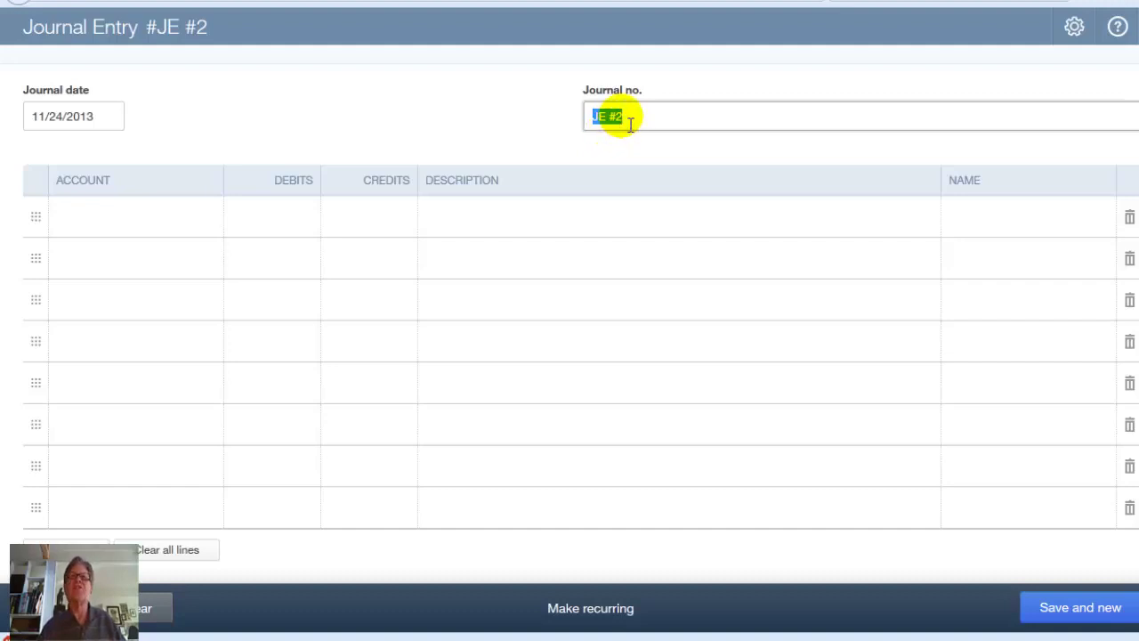
- Replace the journal number 2 with 4
left_click(614, 150)
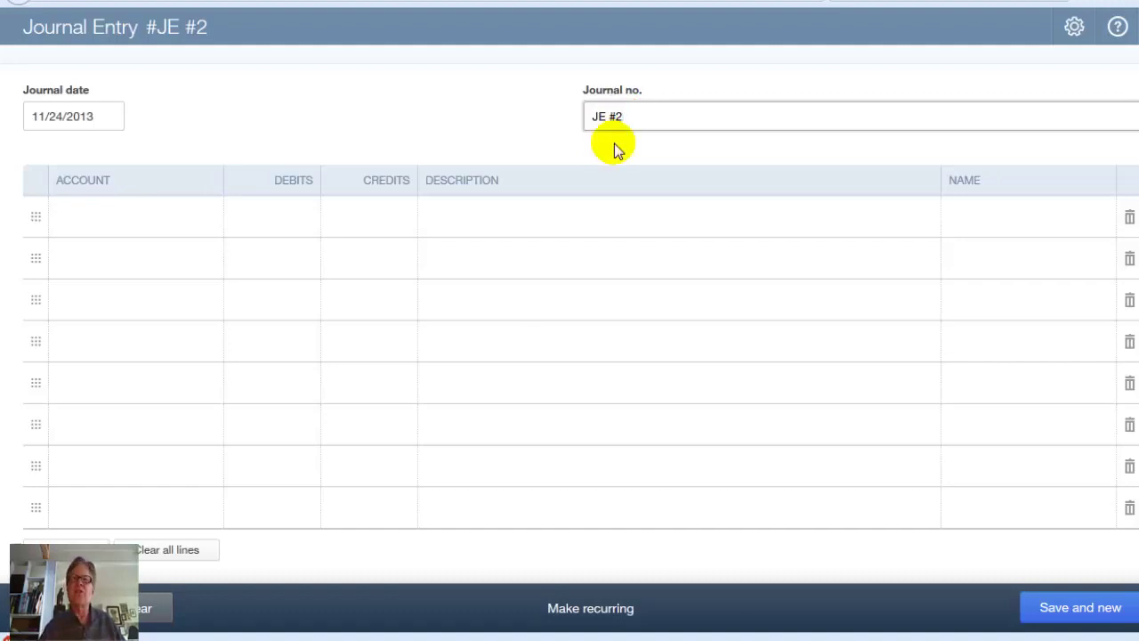
key("BackSpace")
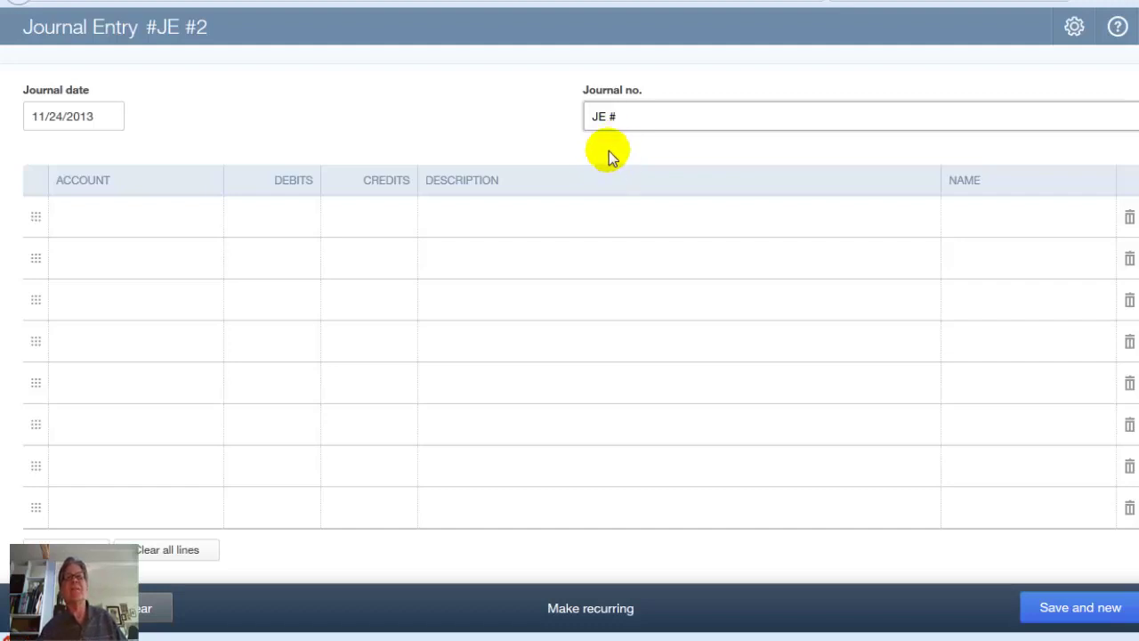
type("4")
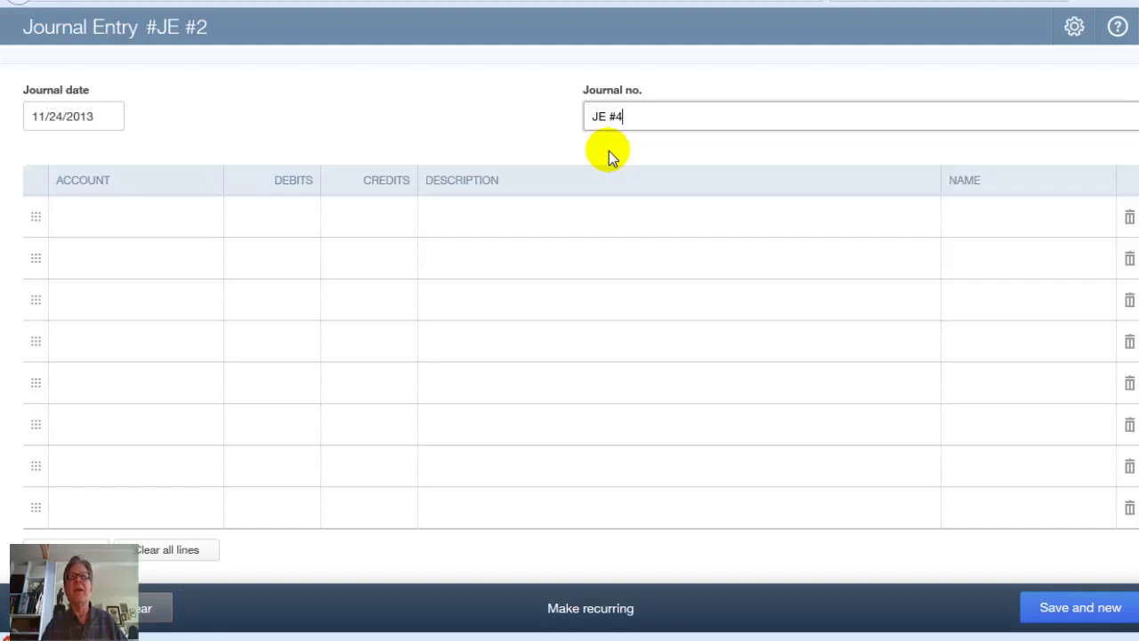
key("Tab")
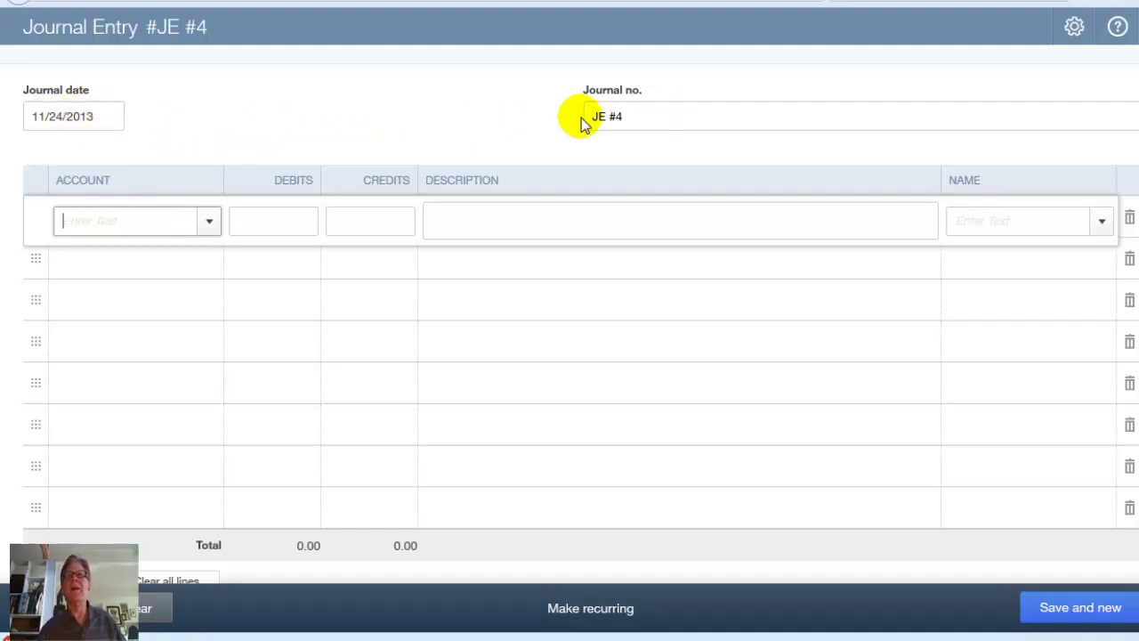
- Fill line 1: 115 Office Supplies, debit 350.00, description 'Office paper and tone'
left_click(93, 218)
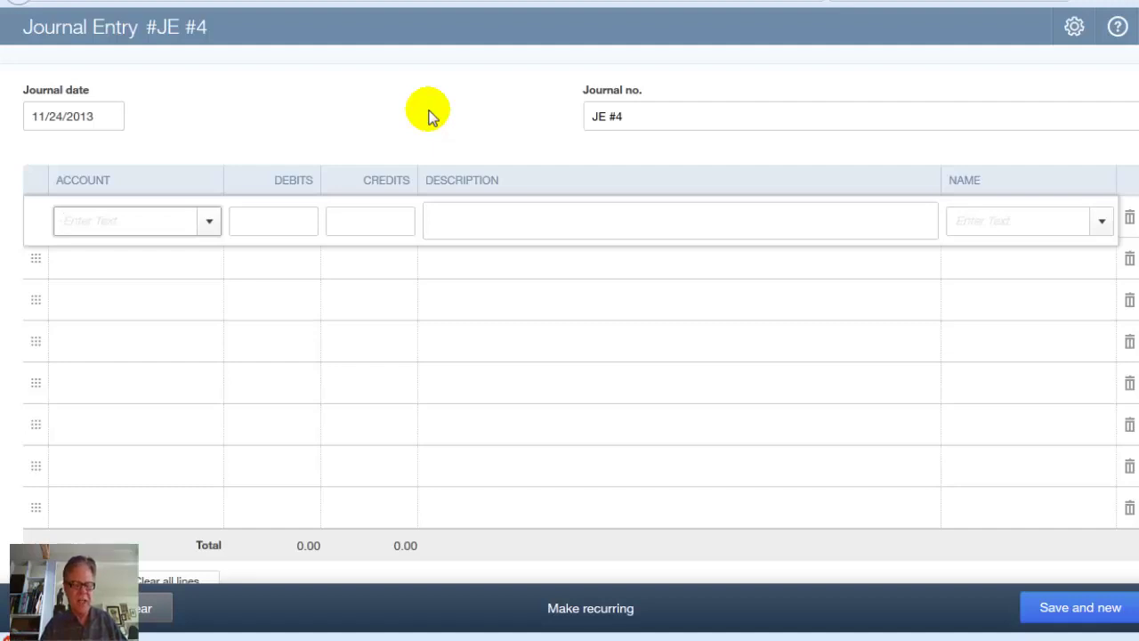
type("115 Office Supplies")
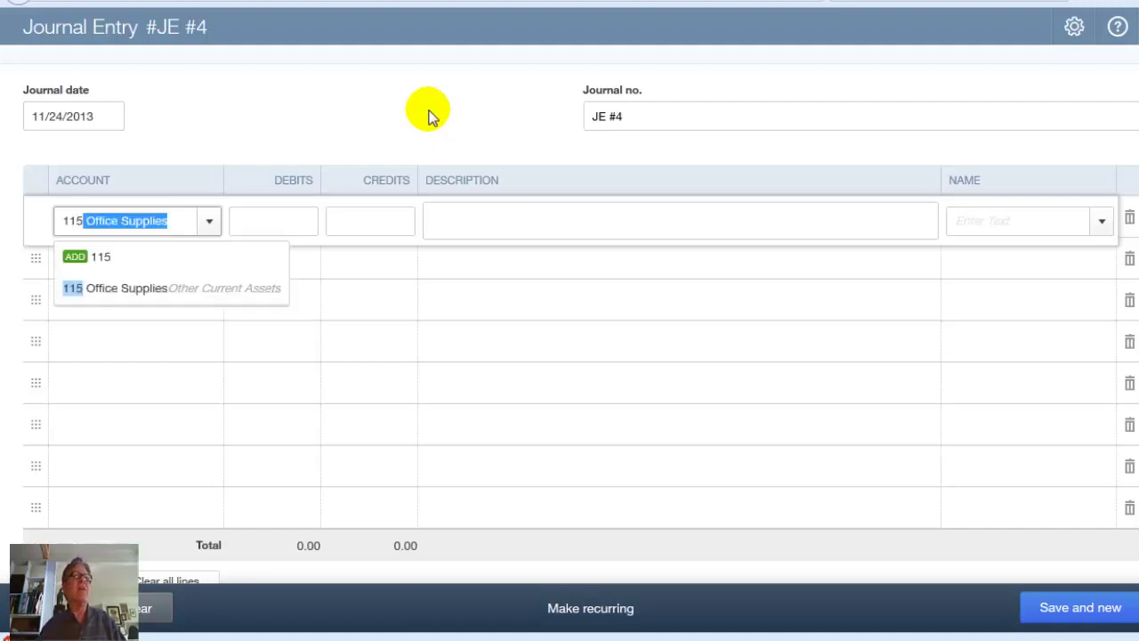
left_click(212, 221)
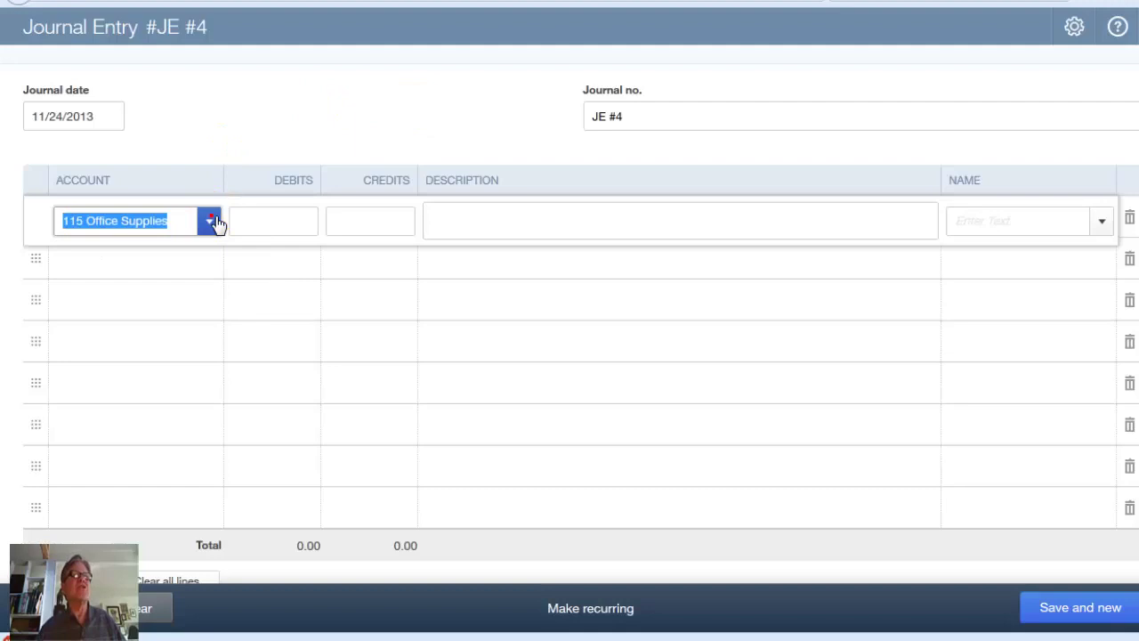
left_click(183, 223)
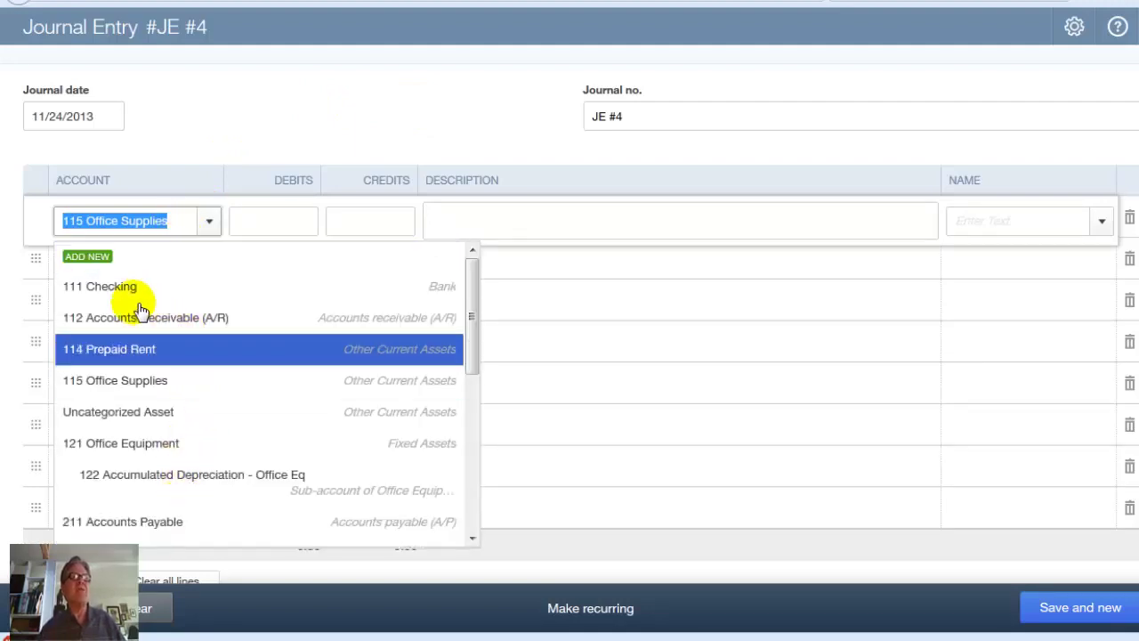
left_click(212, 223)
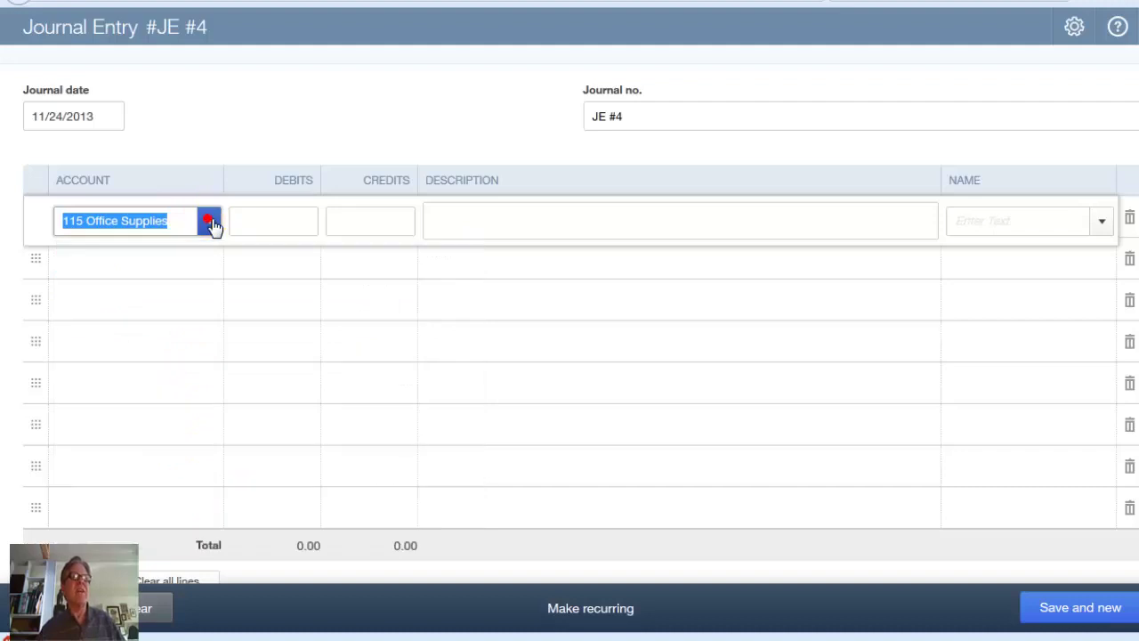
key("Tab")
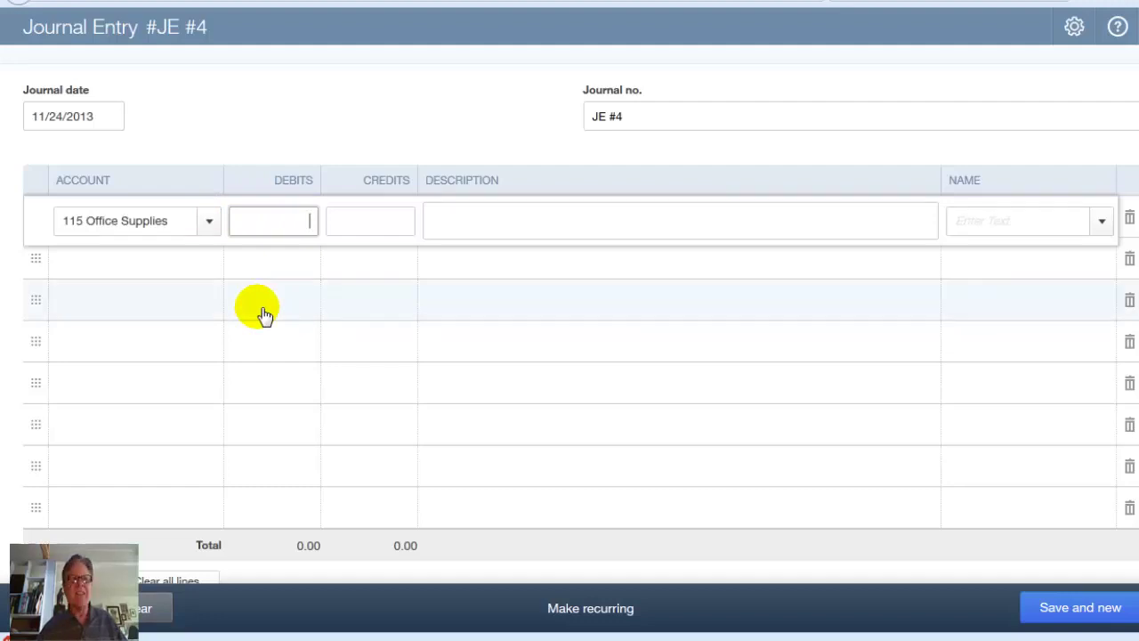
type("350")
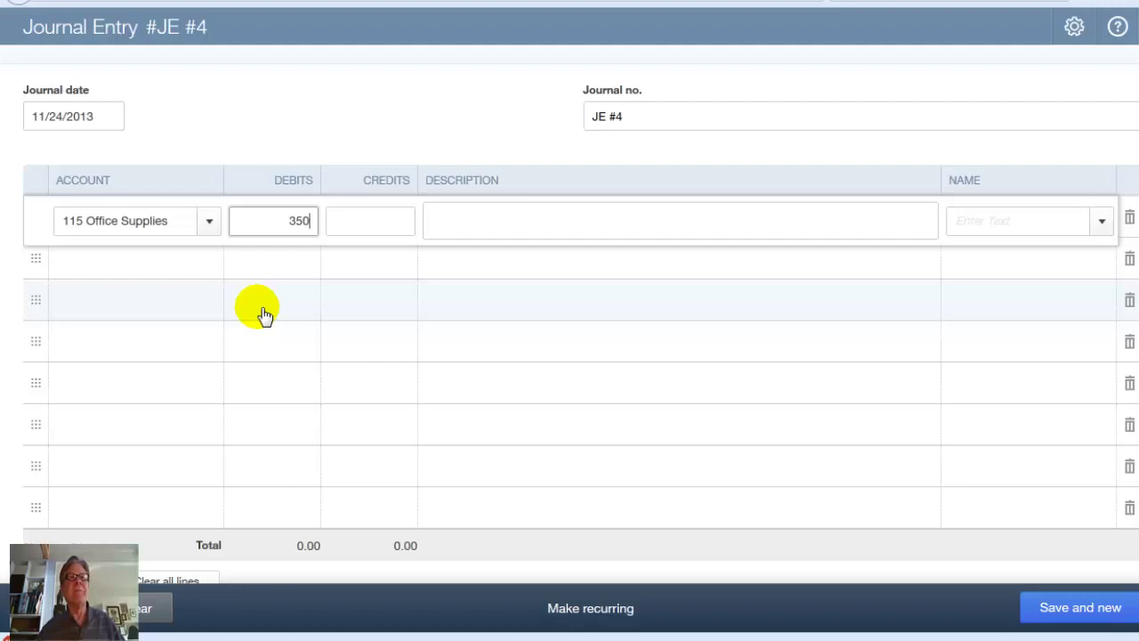
key("Tab")
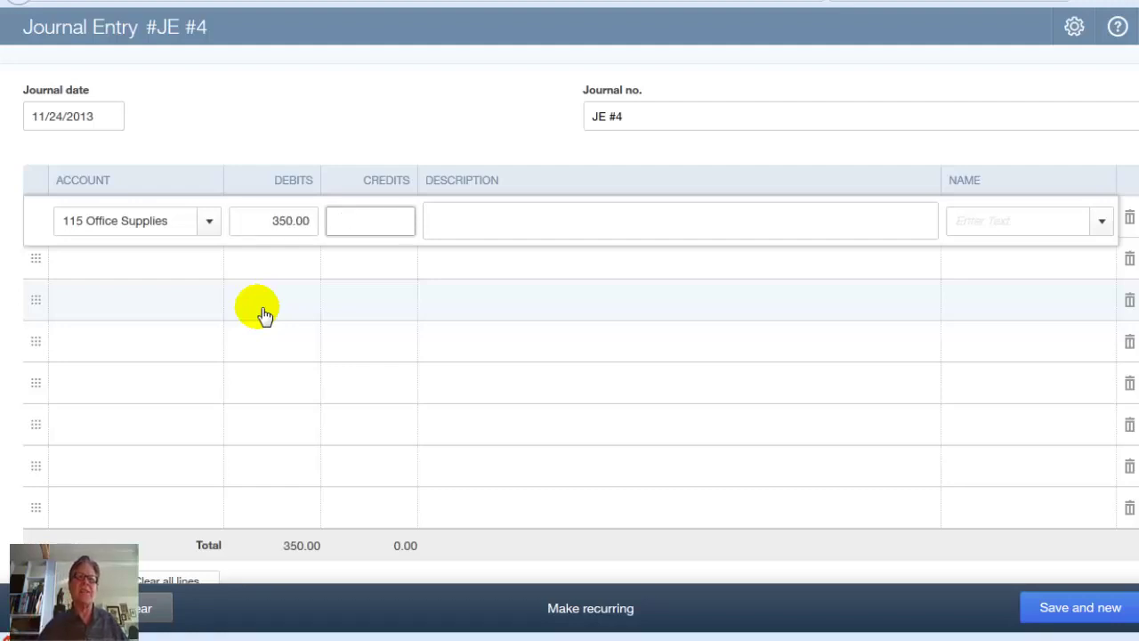
key("Tab")
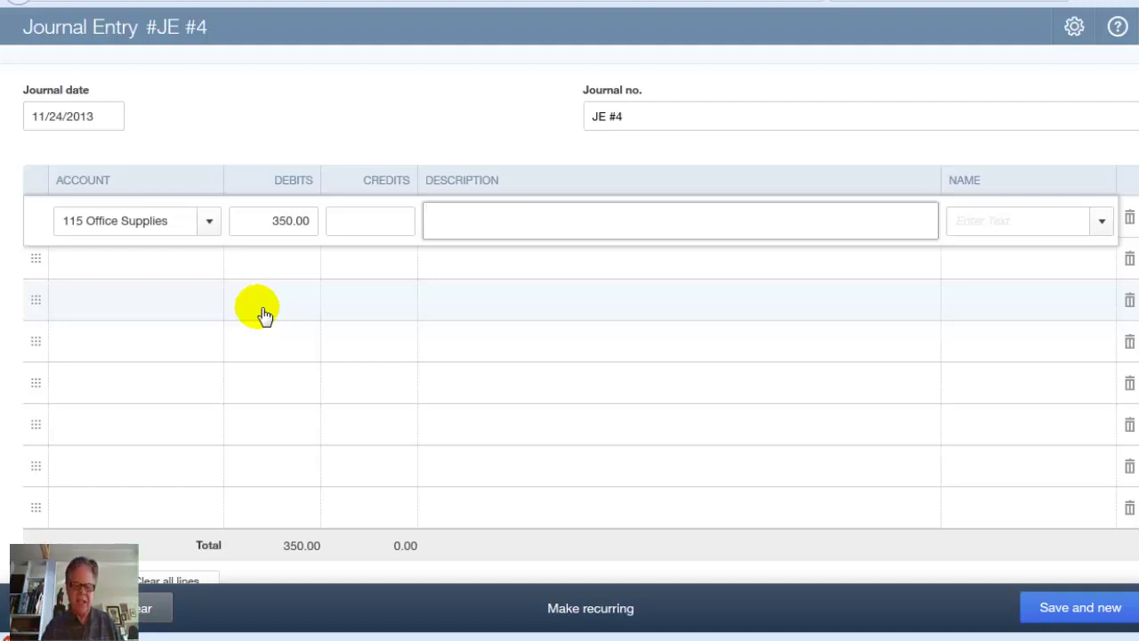
type("Office")
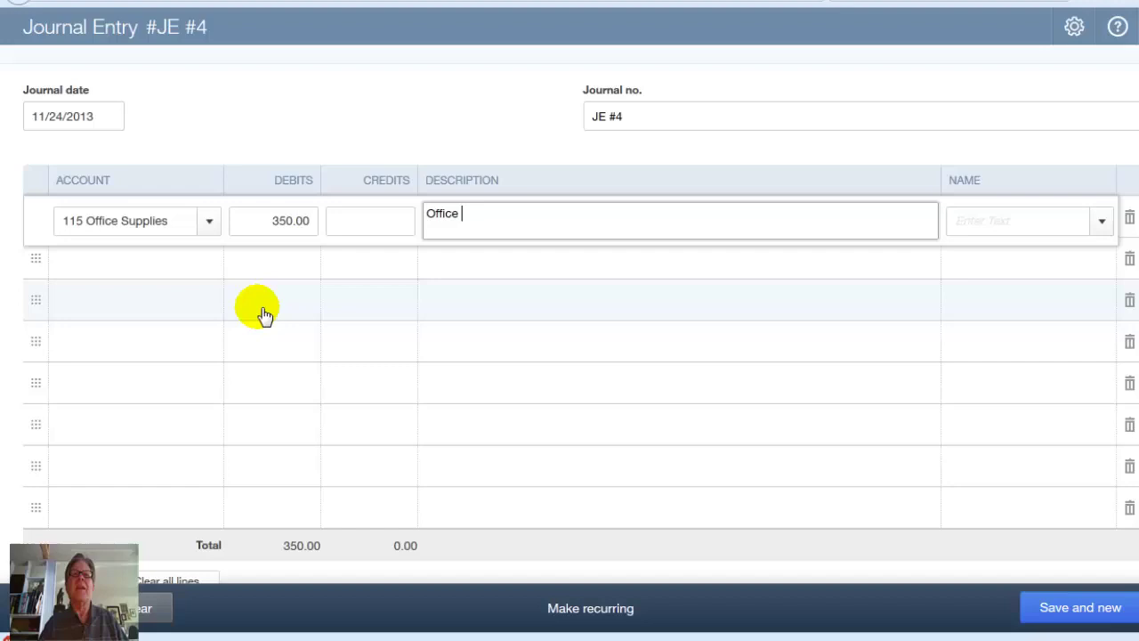
type(" paper and ")
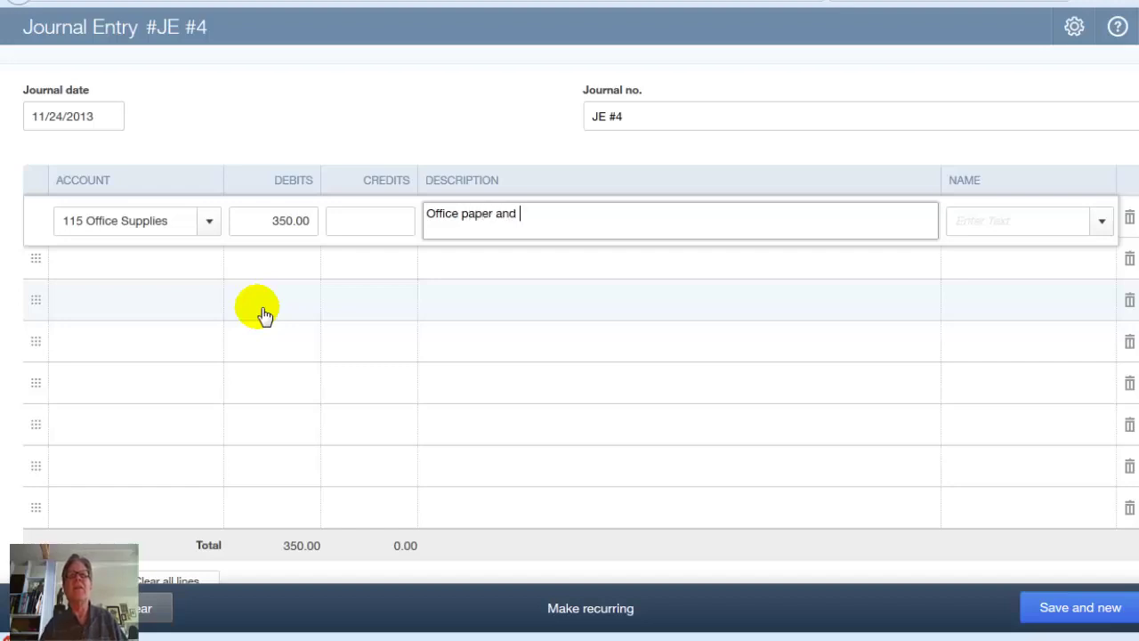
type("tone")
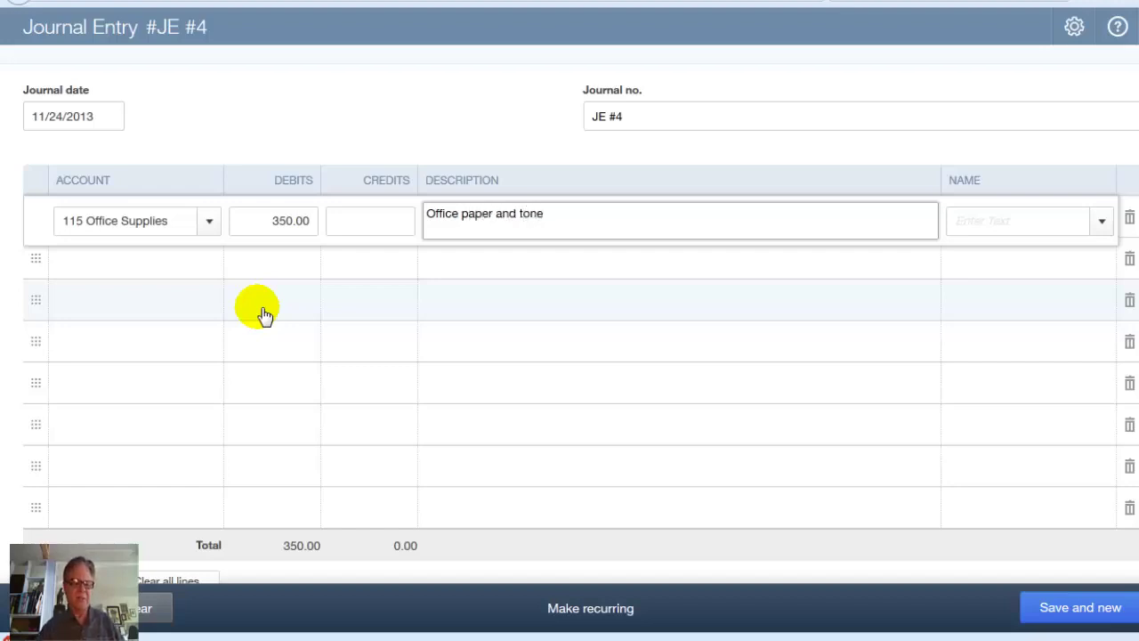
key("Tab")
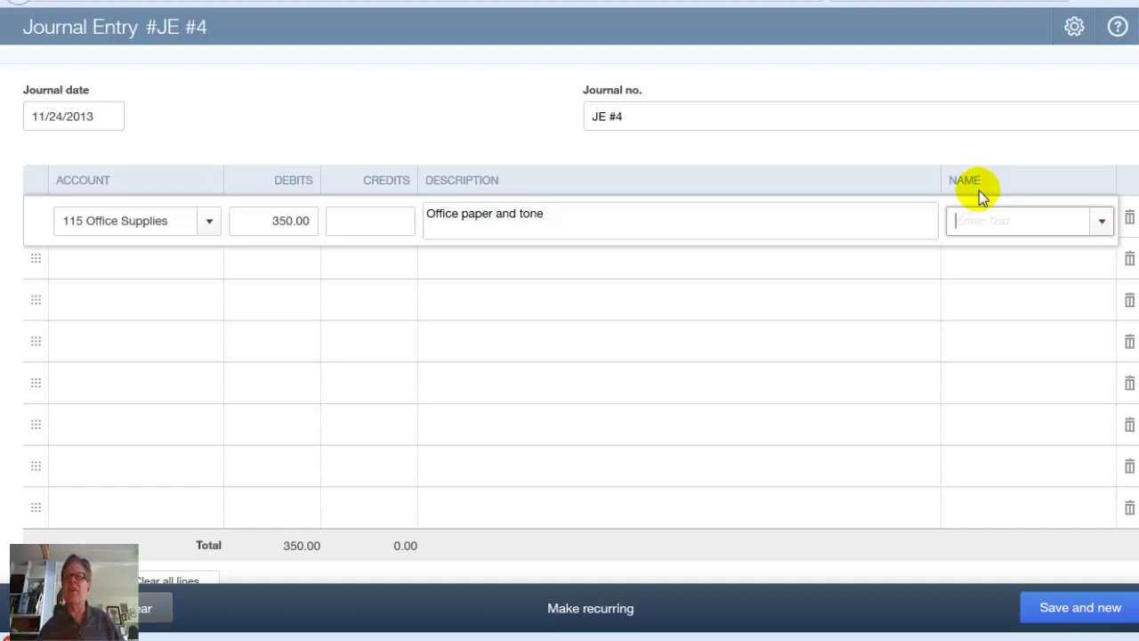
key("Tab")
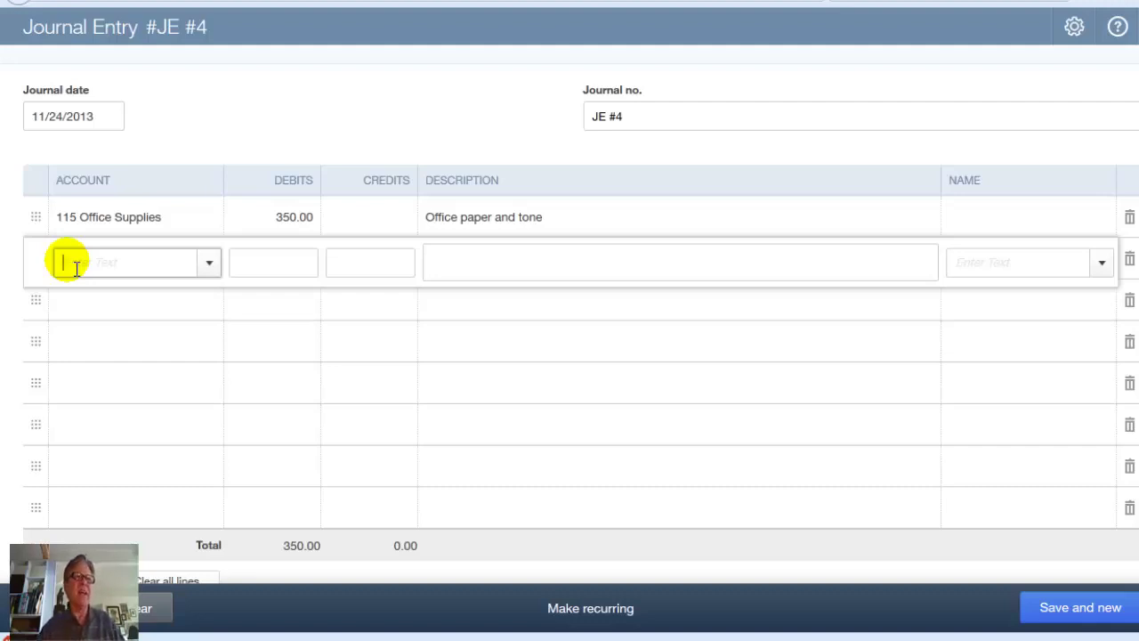
- Fill line 2: 121 Office Equipment, debit 325.00, description 'Office paper and tone and copier'
type("111 Checking")
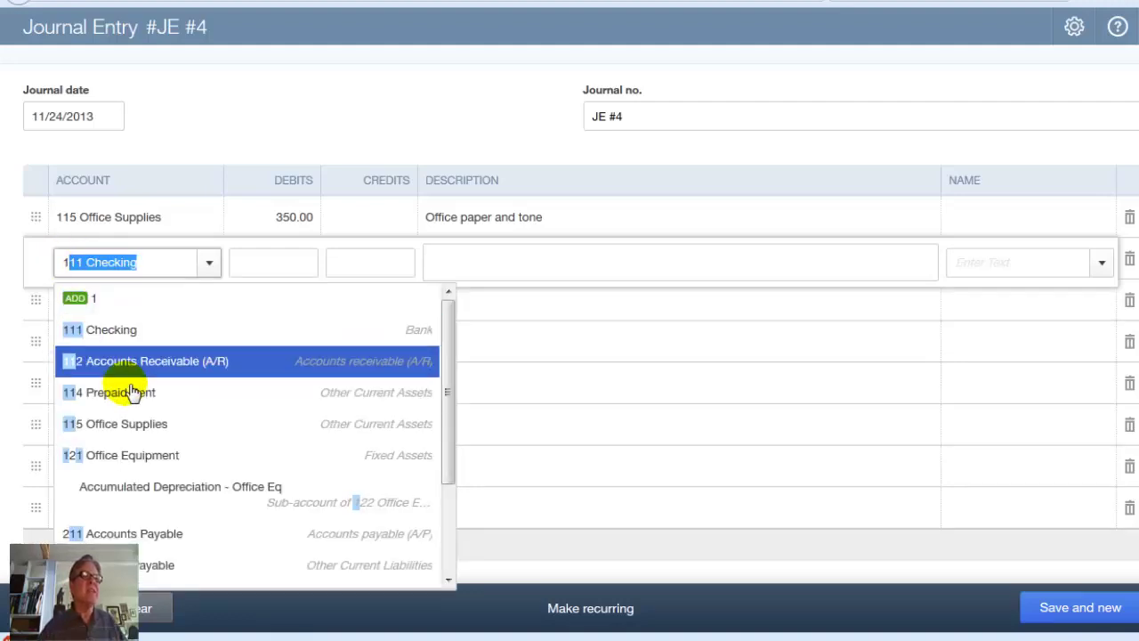
left_click(122, 462)
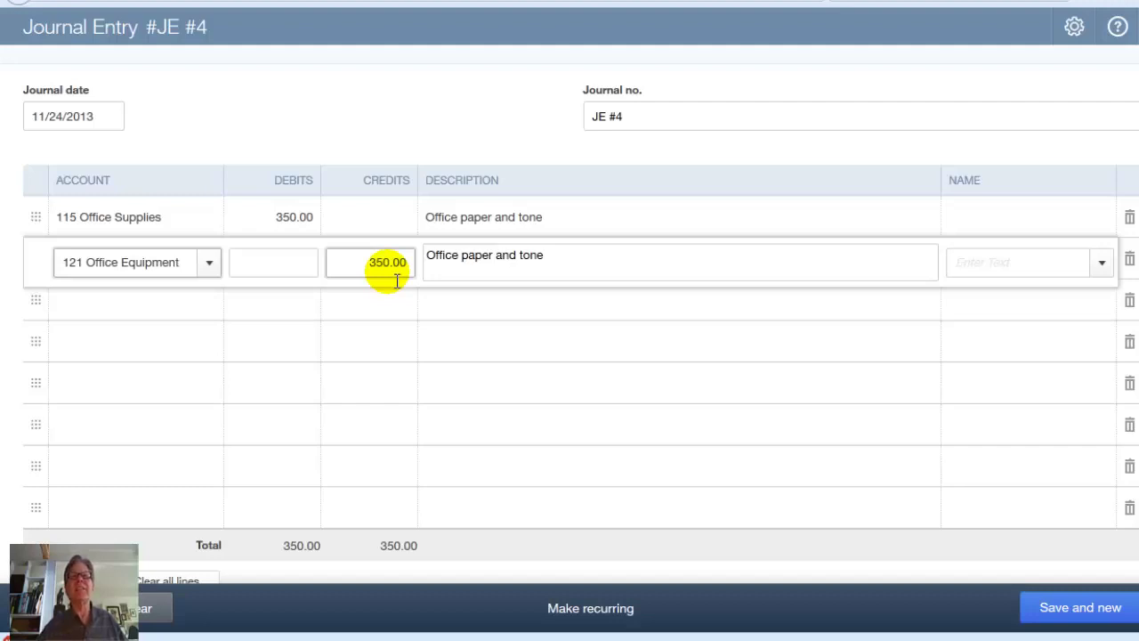
left_click(278, 267)
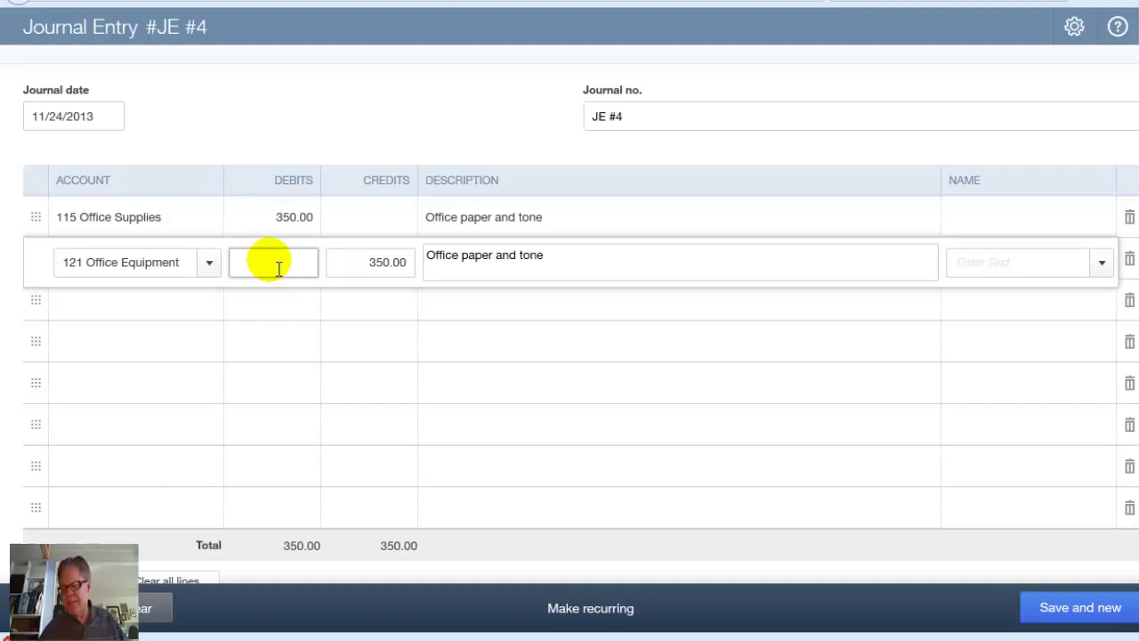
type("3")
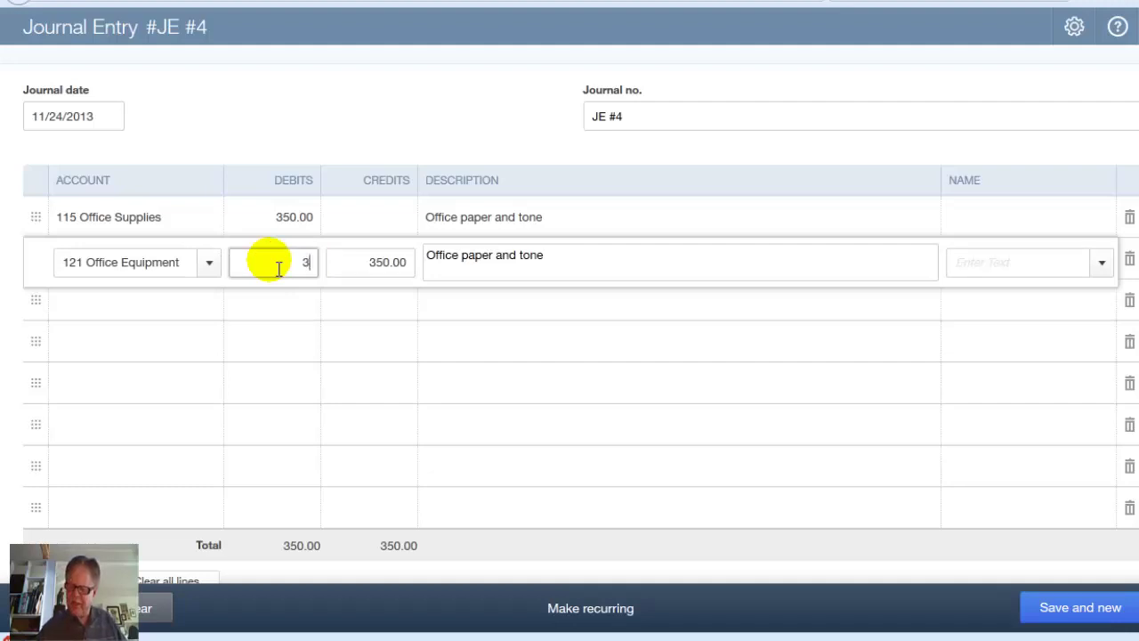
type("25")
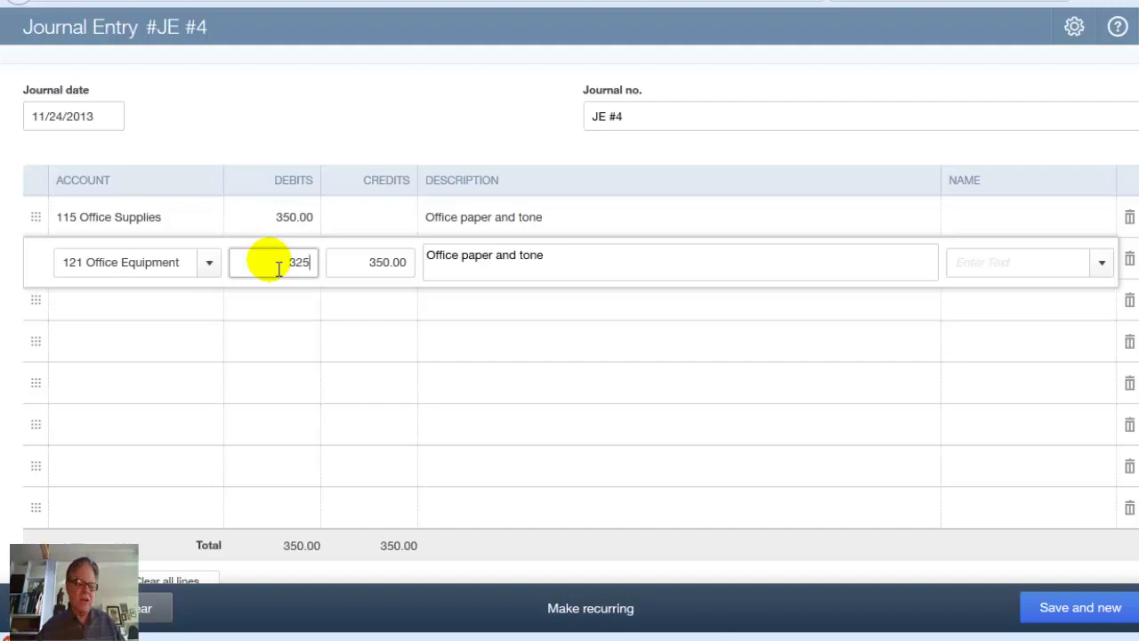
key("Tab")
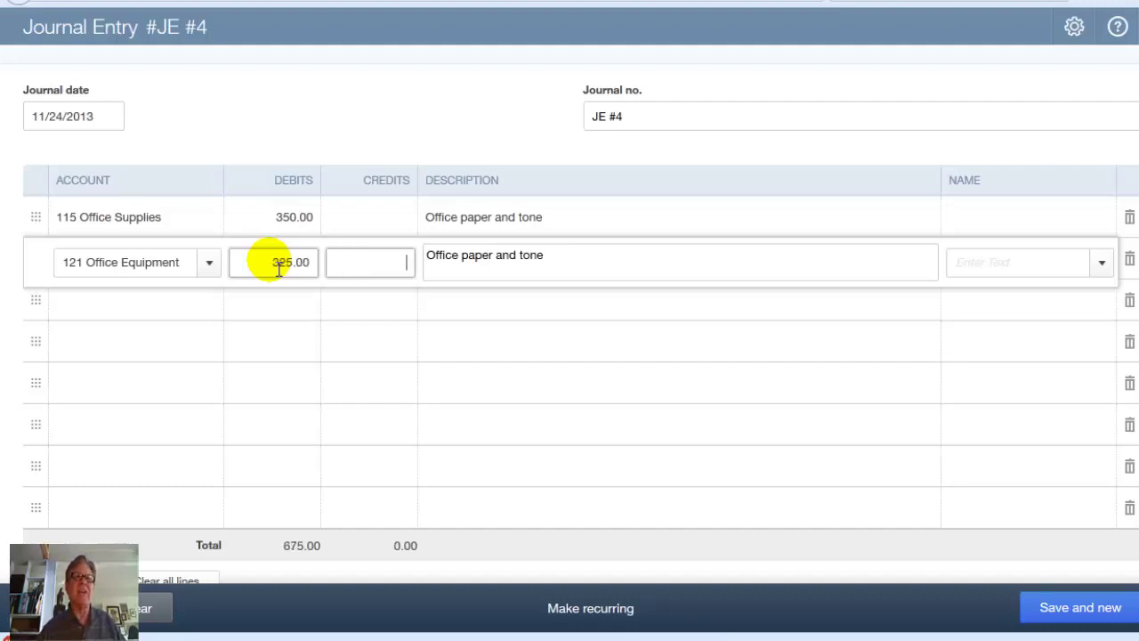
key("Tab")
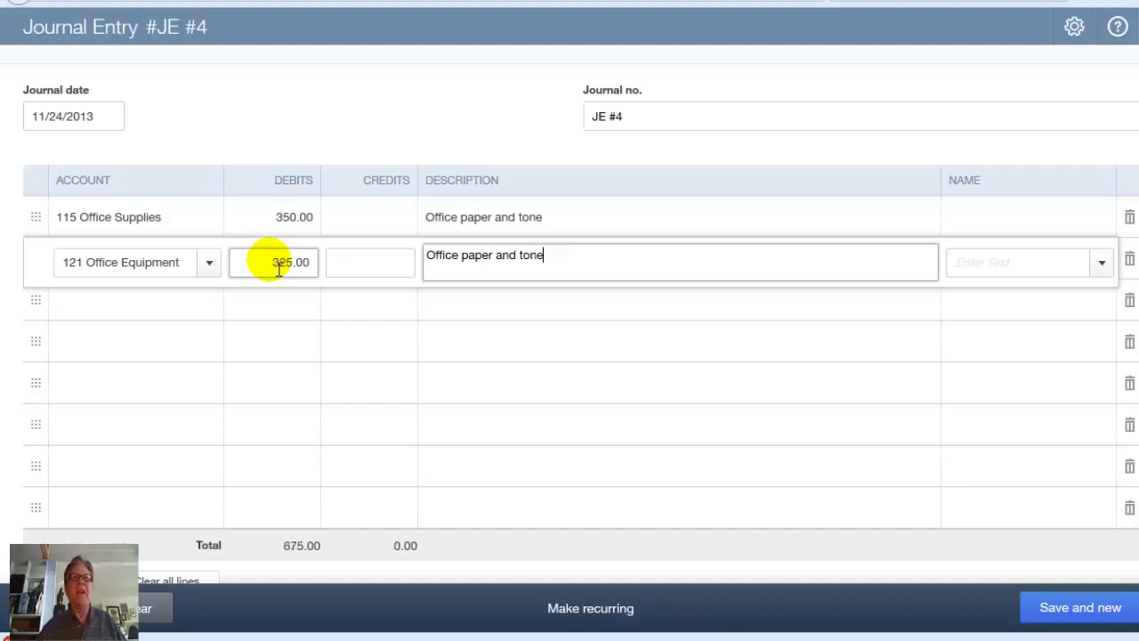
left_click(563, 263)
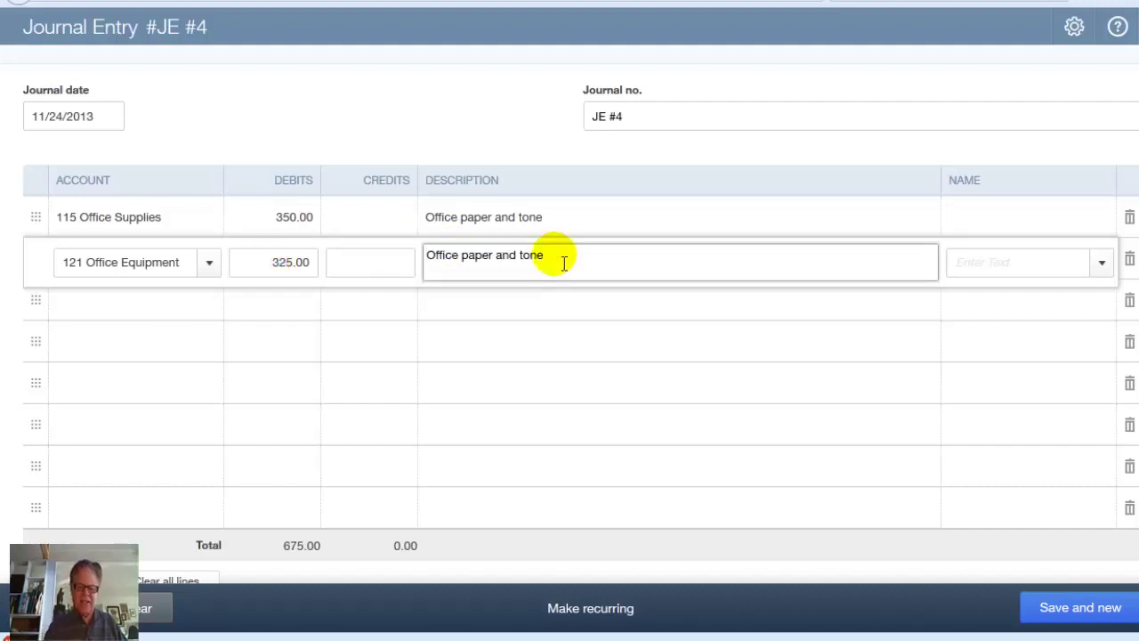
type("and")
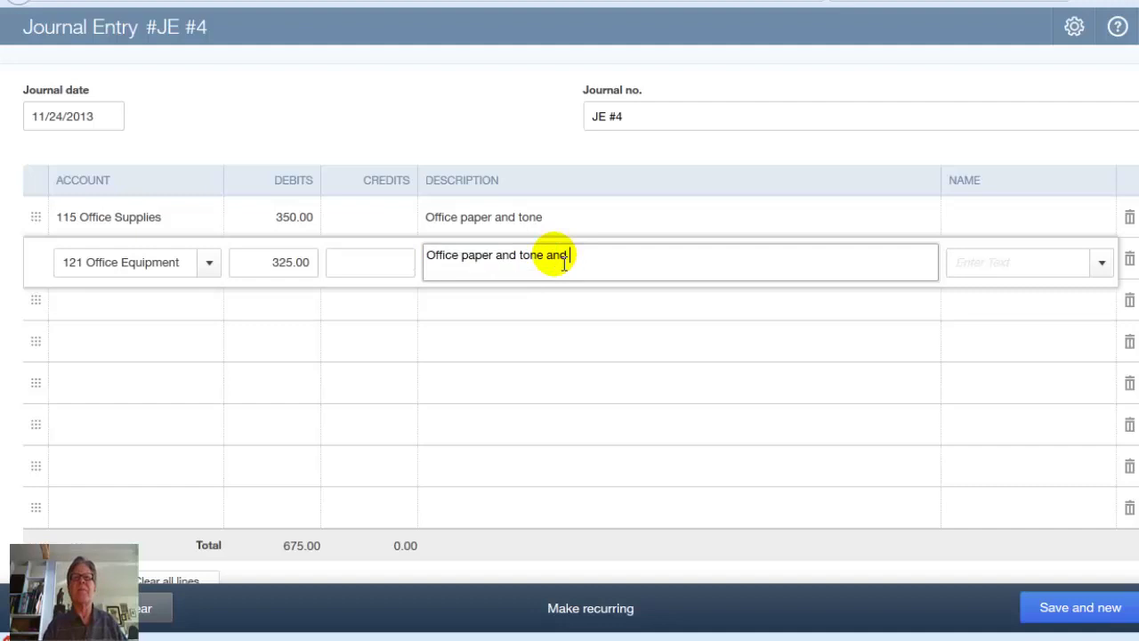
type(" copier")
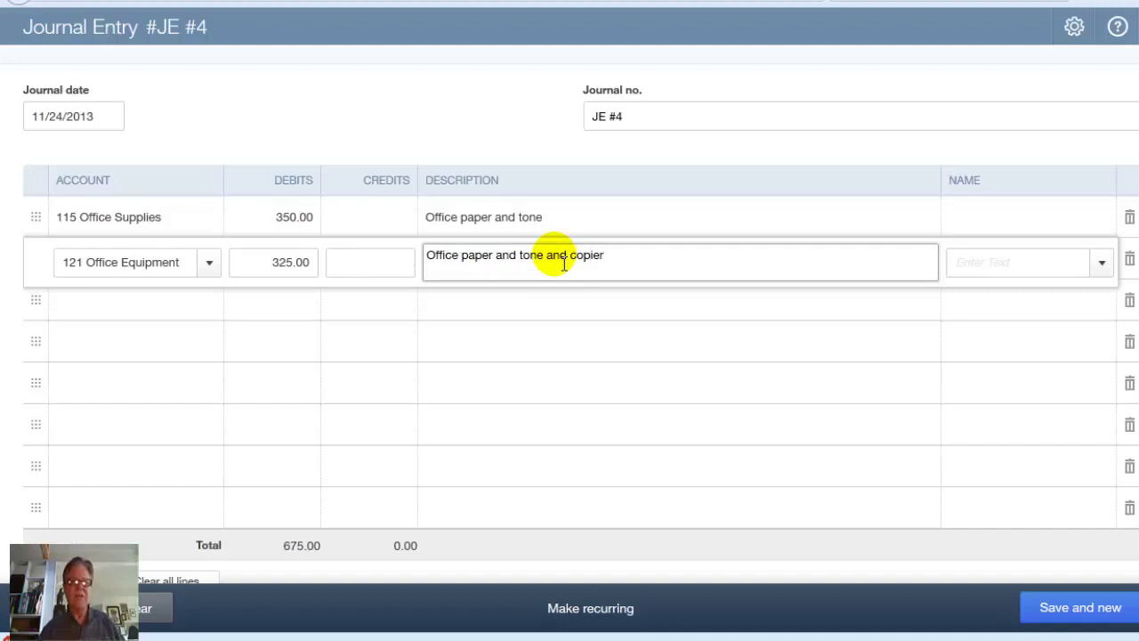
key("Tab")
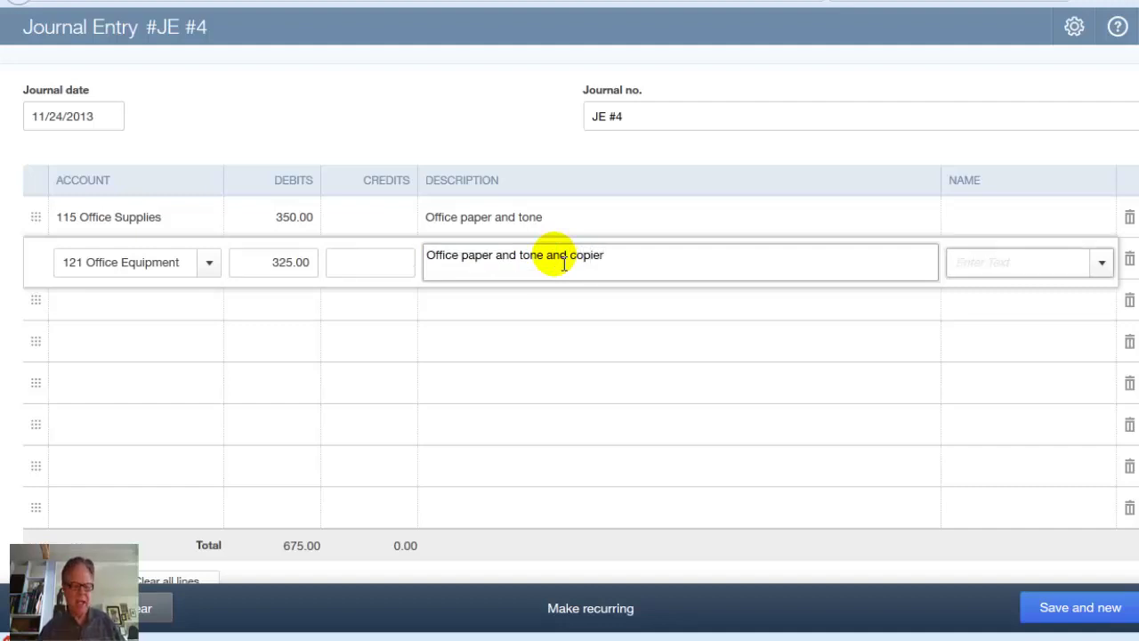
key("Tab")
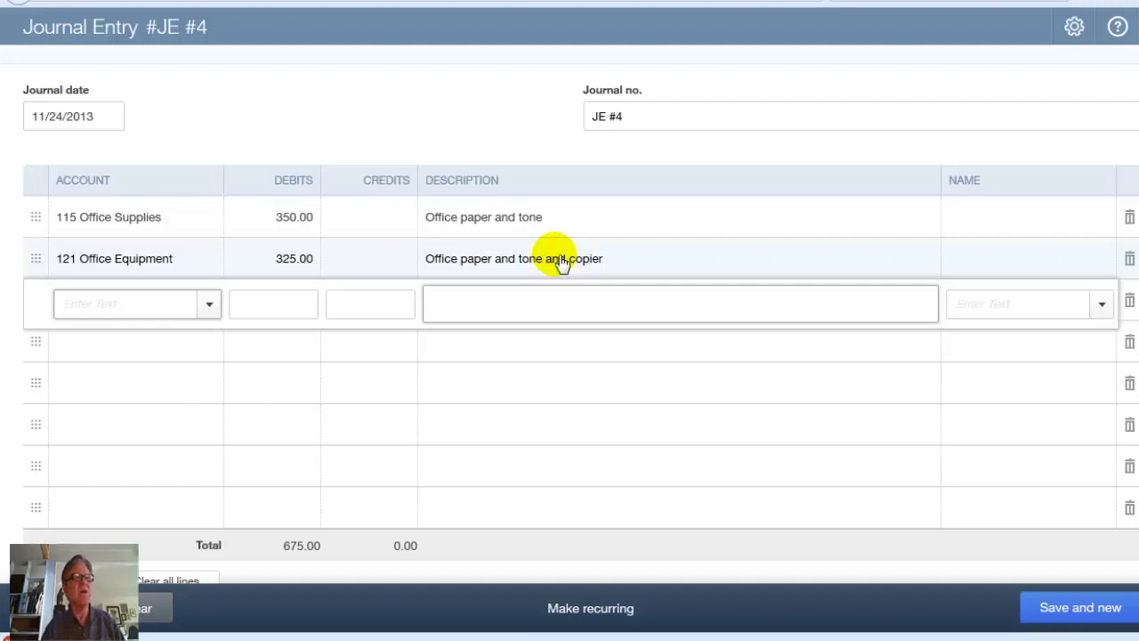
- Add a third line crediting 111 Checking 200.00
type("111 Checking")
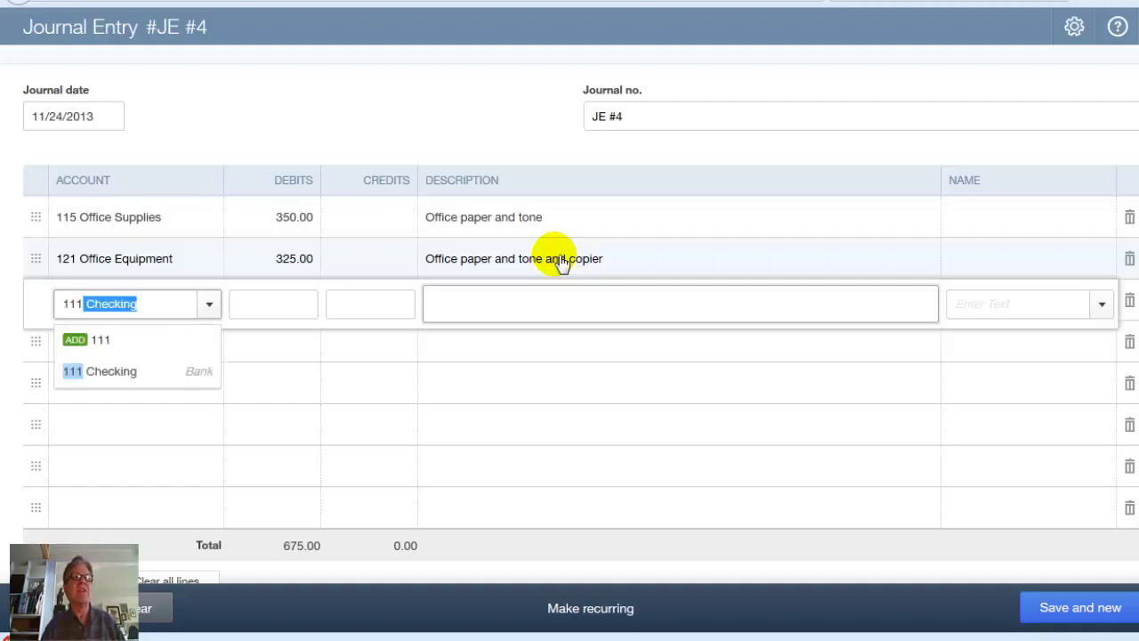
key("Tab")
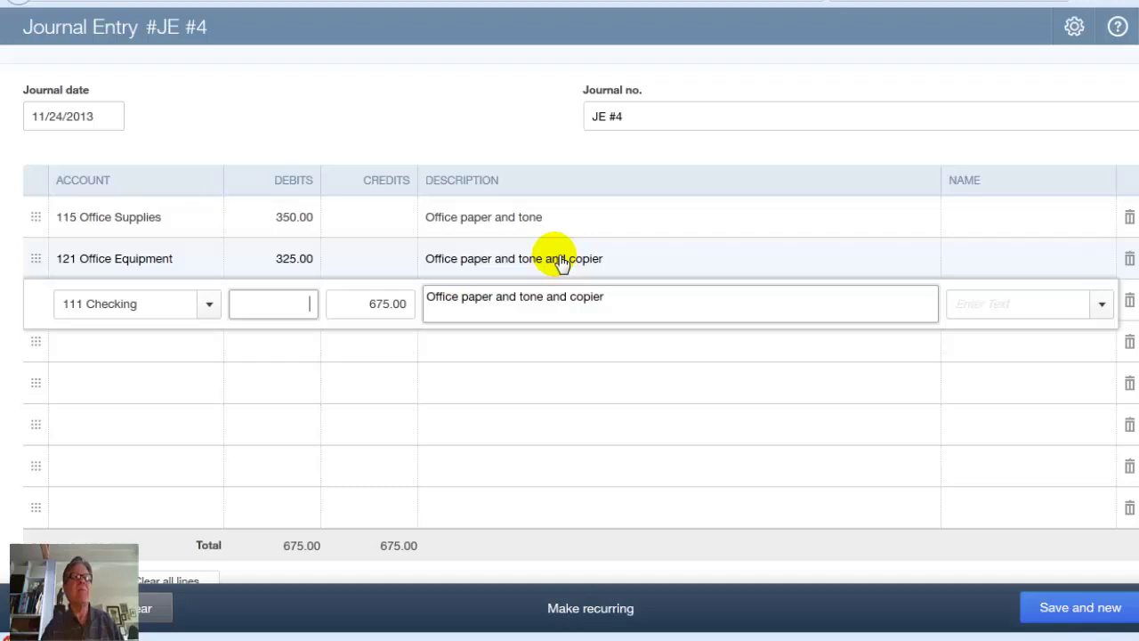
key("Tab")
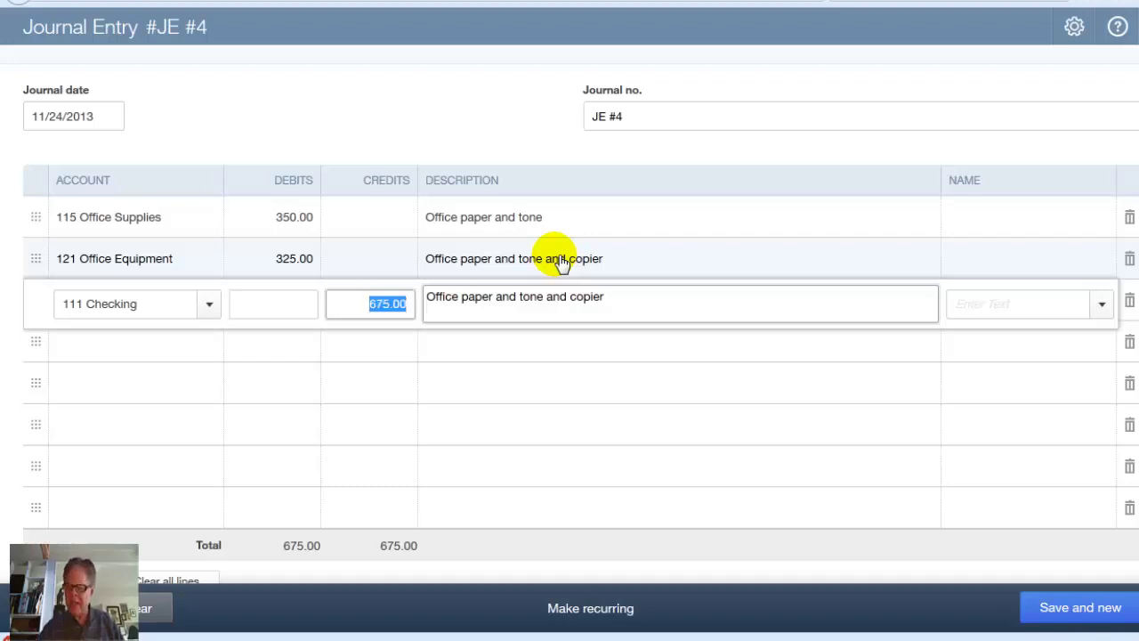
type("200")
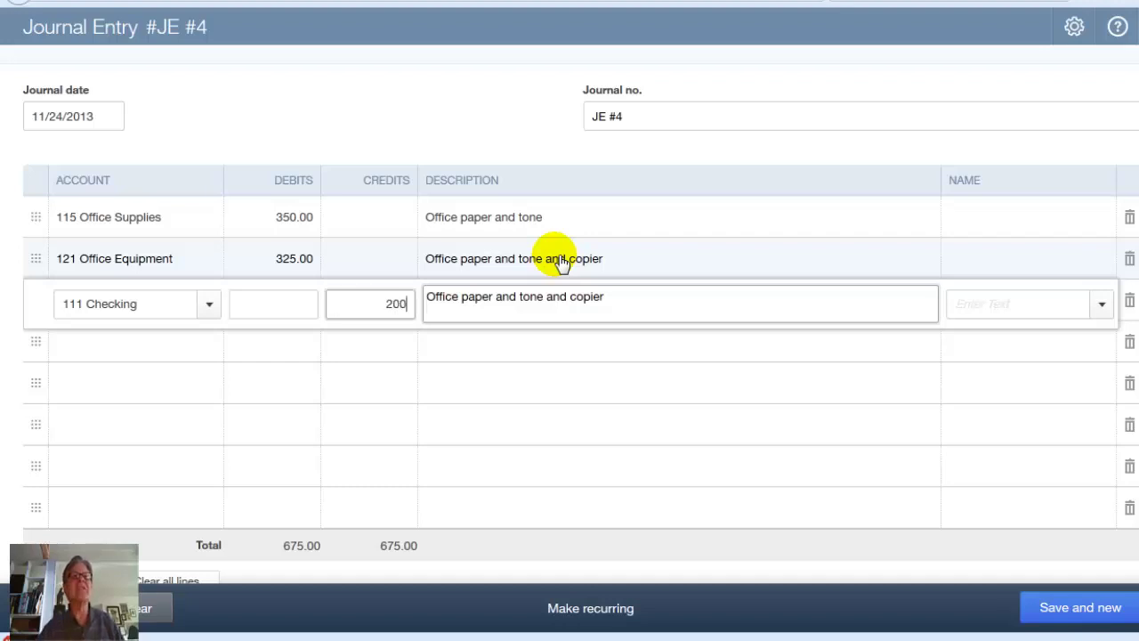
key("Tab")
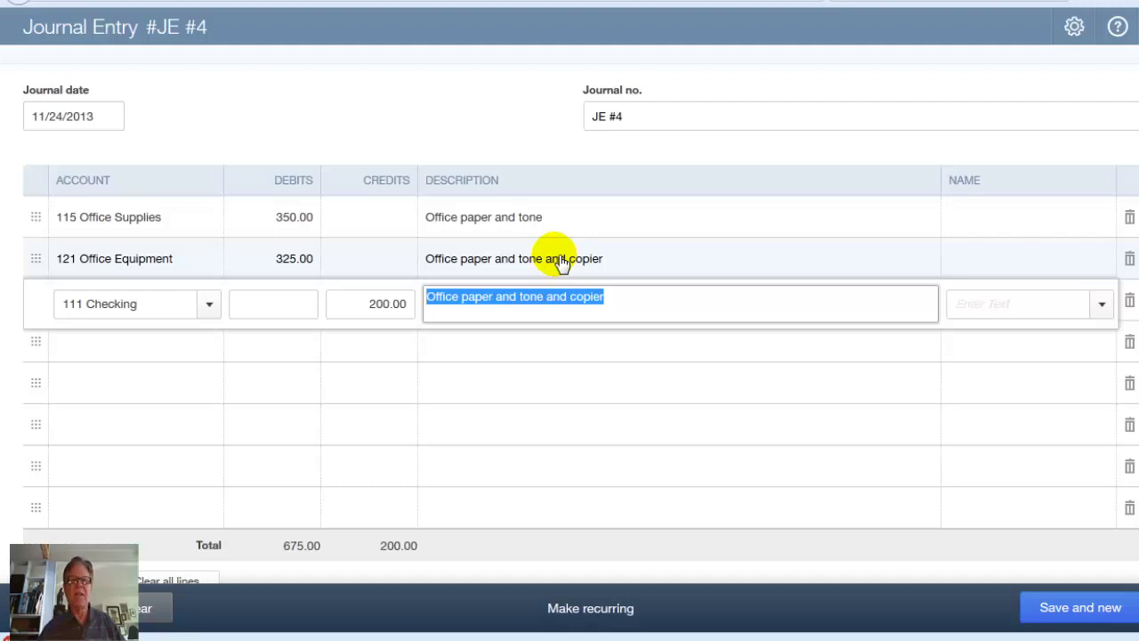
key("Tab")
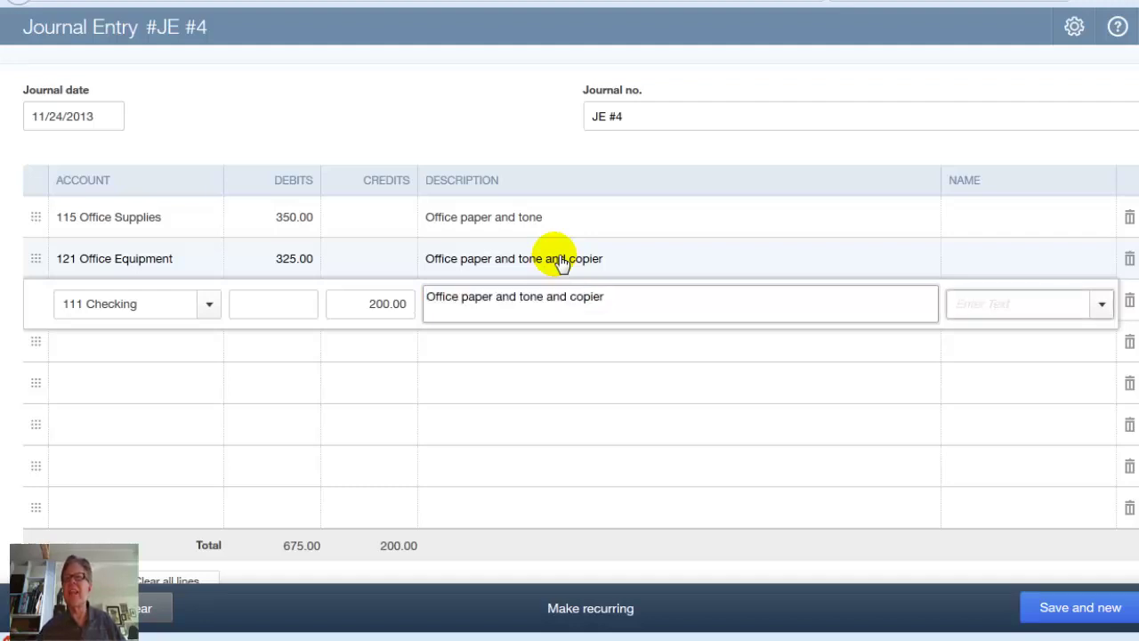
key("Tab")
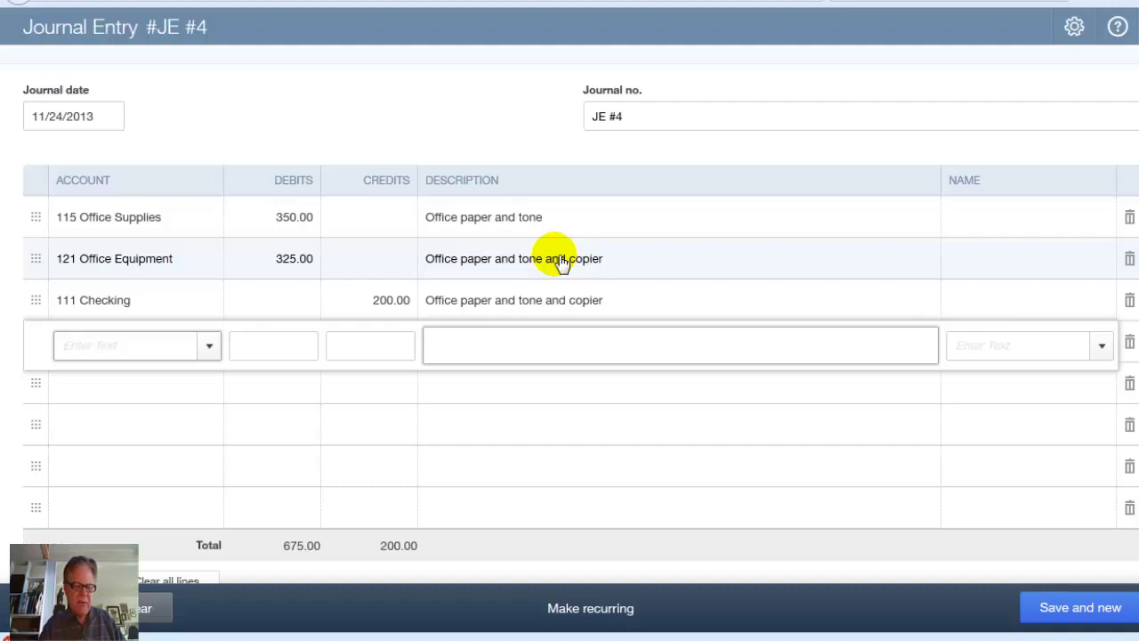
- Add a line crediting 211 Accounts Payable the remaining 475.00
type("211 Accounts Payable")
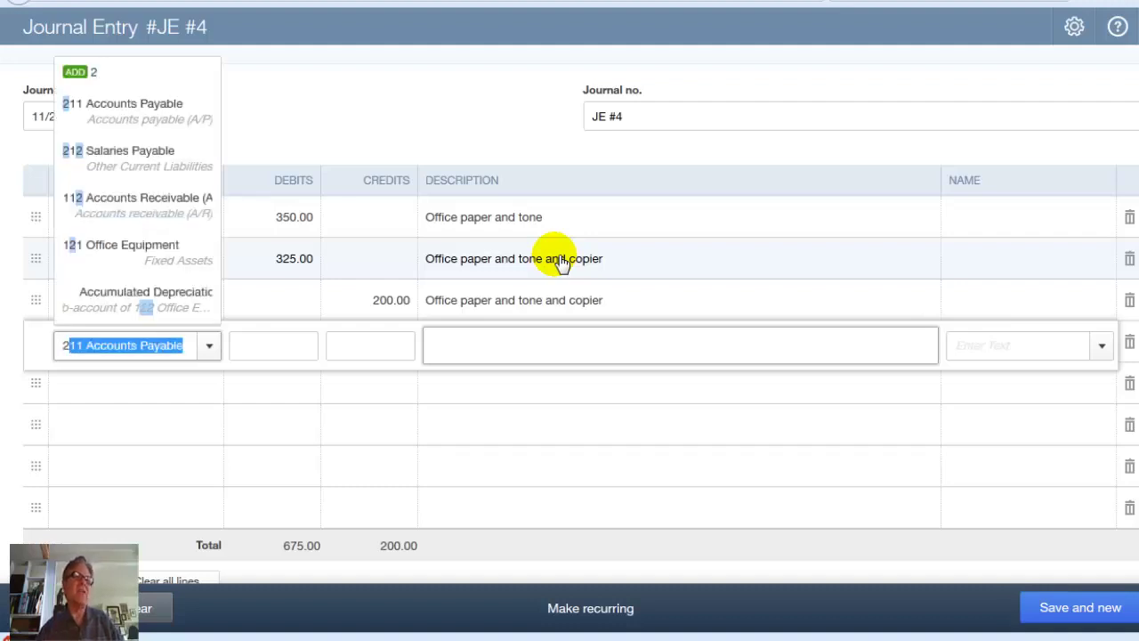
left_click(272, 340)
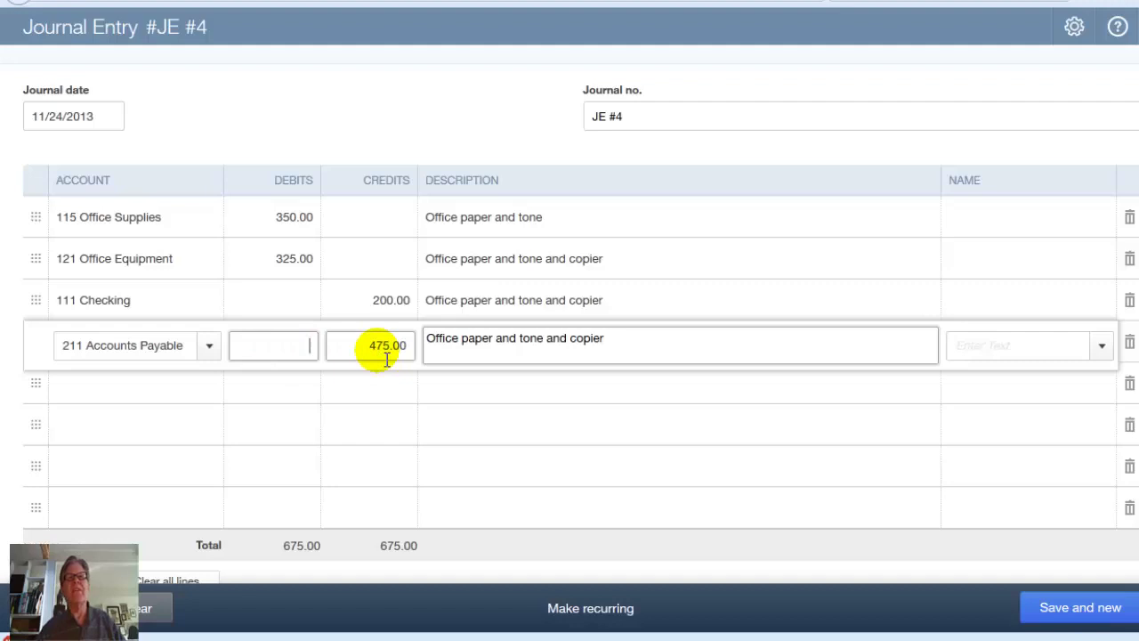
key("Tab")
key("Tab")
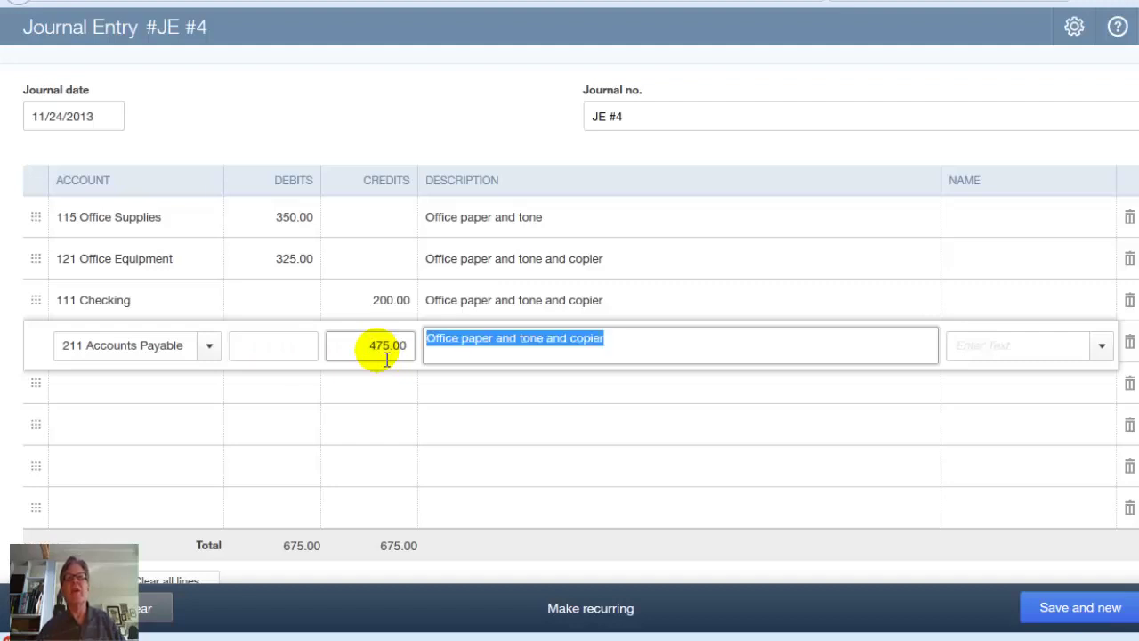
key("Tab")
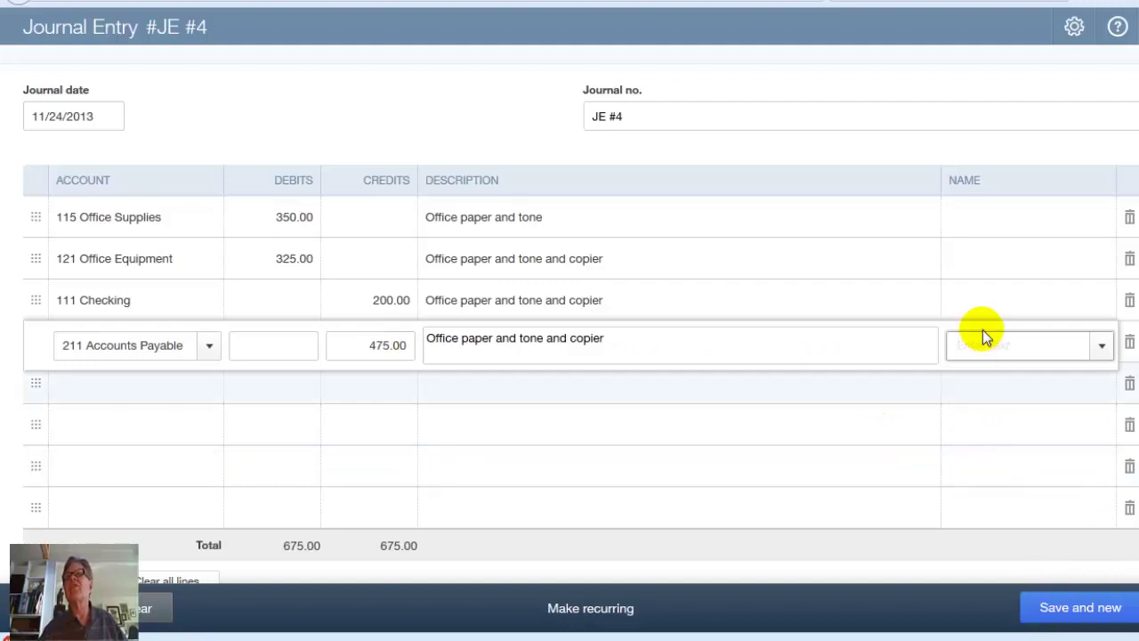
- Try Save and new, then name vendor Office Max on the 211 Accounts Payable line
left_click(1059, 609)
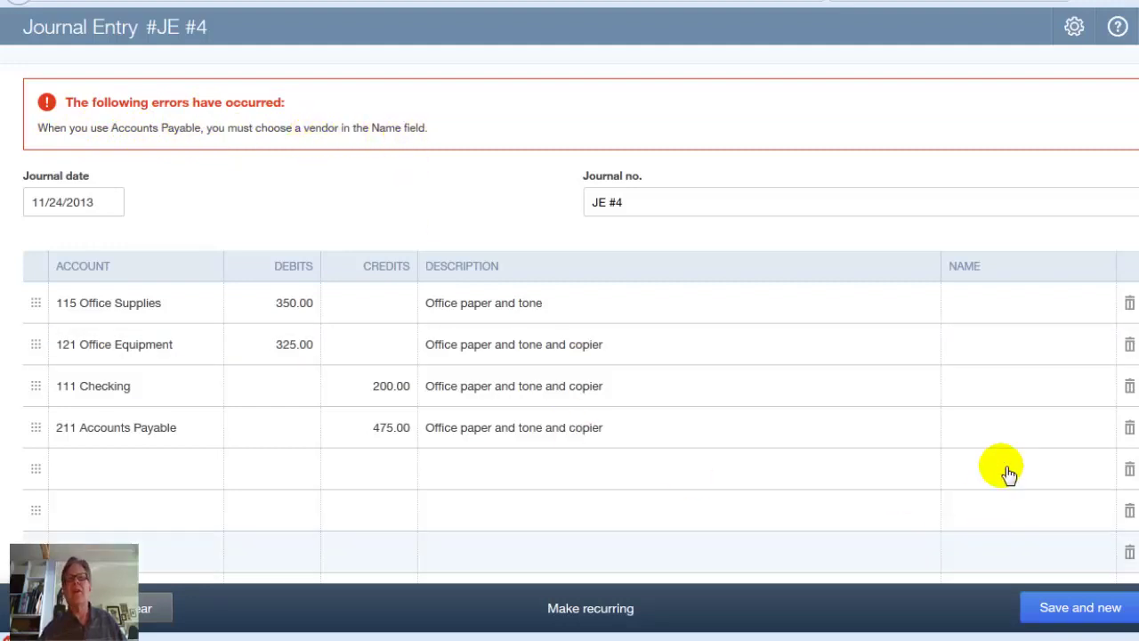
left_click(1016, 430)
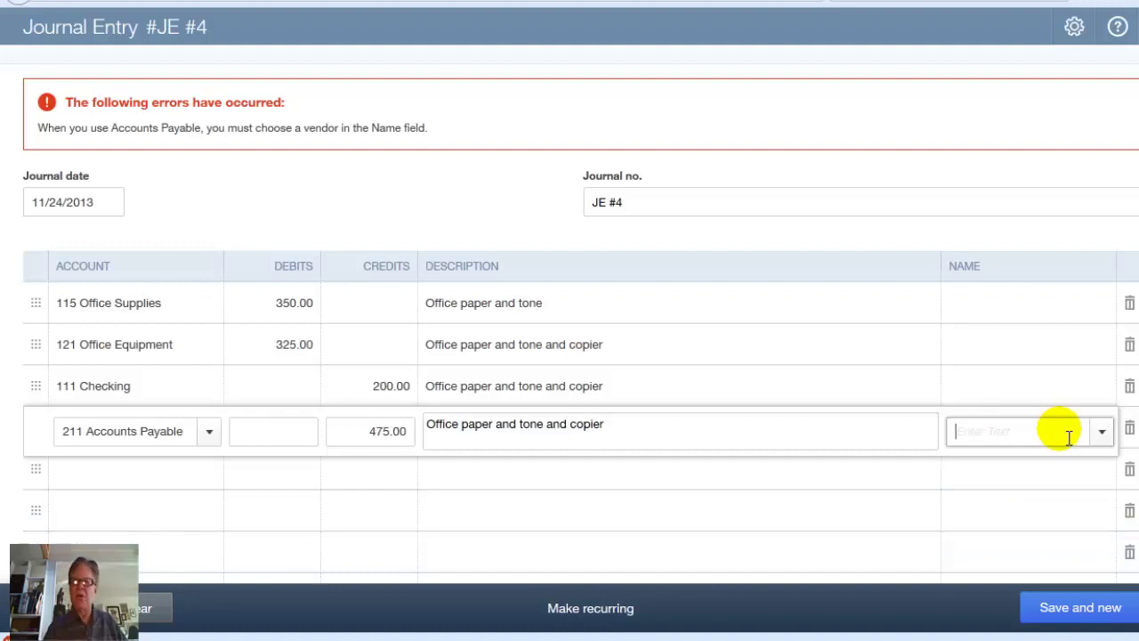
left_click(1101, 436)
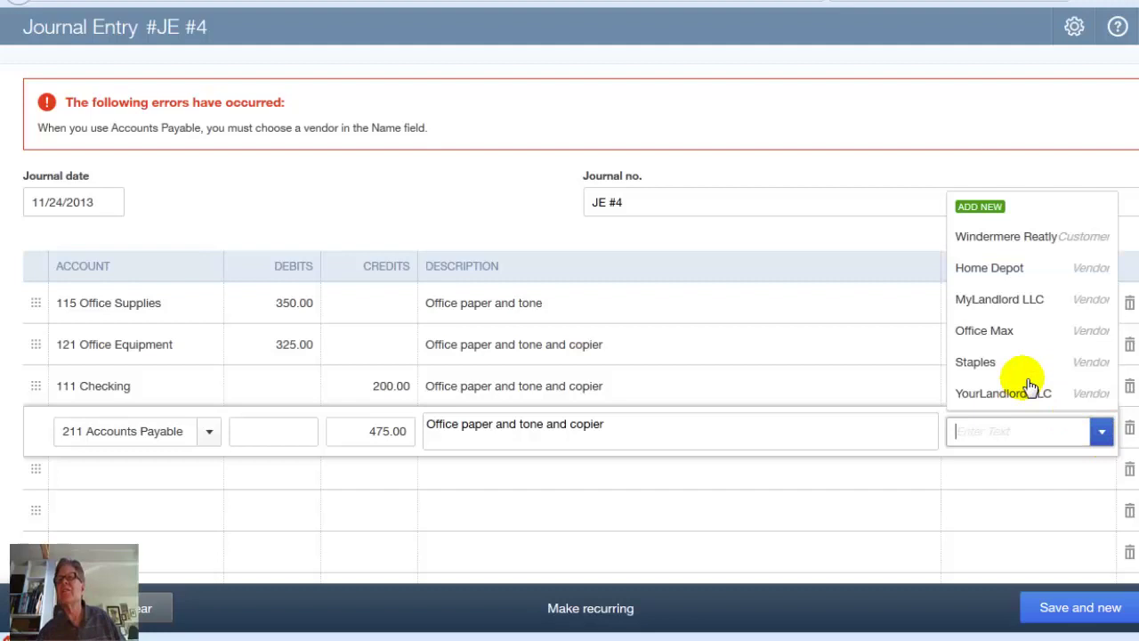
left_click(997, 332)
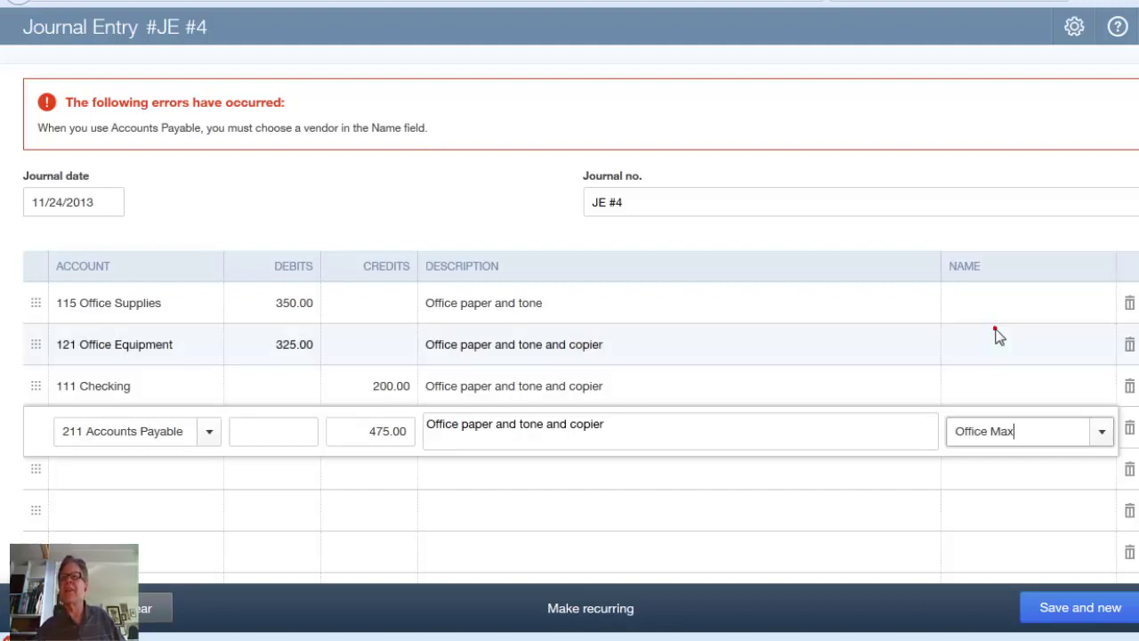
left_click(1060, 492)
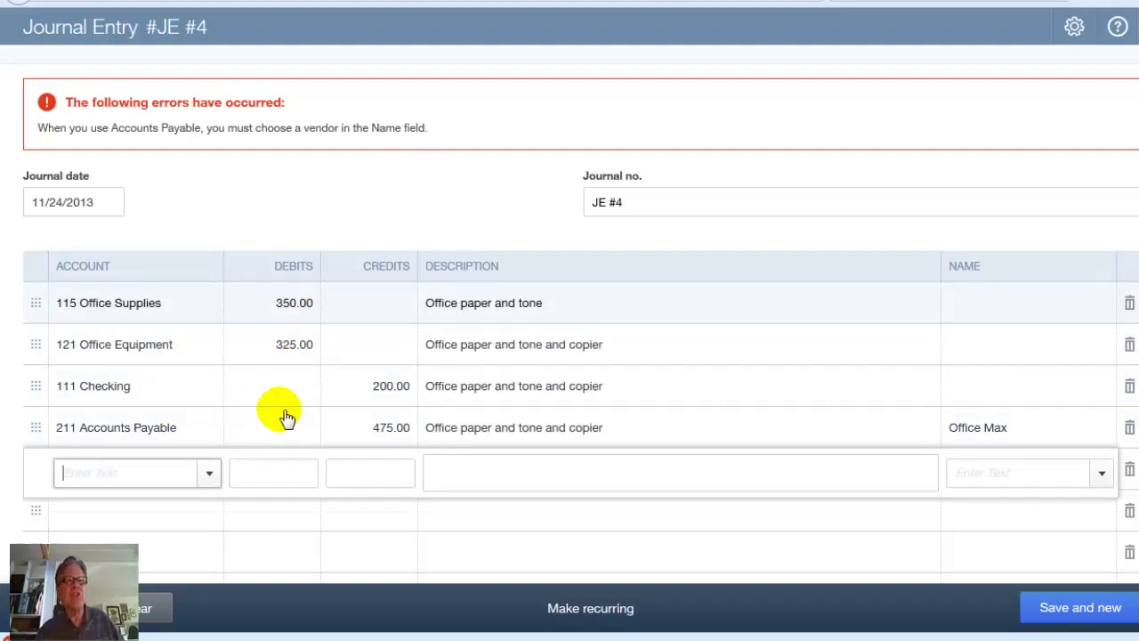
- Save JE #4, start blank journal entry JE #5, and dismiss the saved notice
left_click(1071, 612)
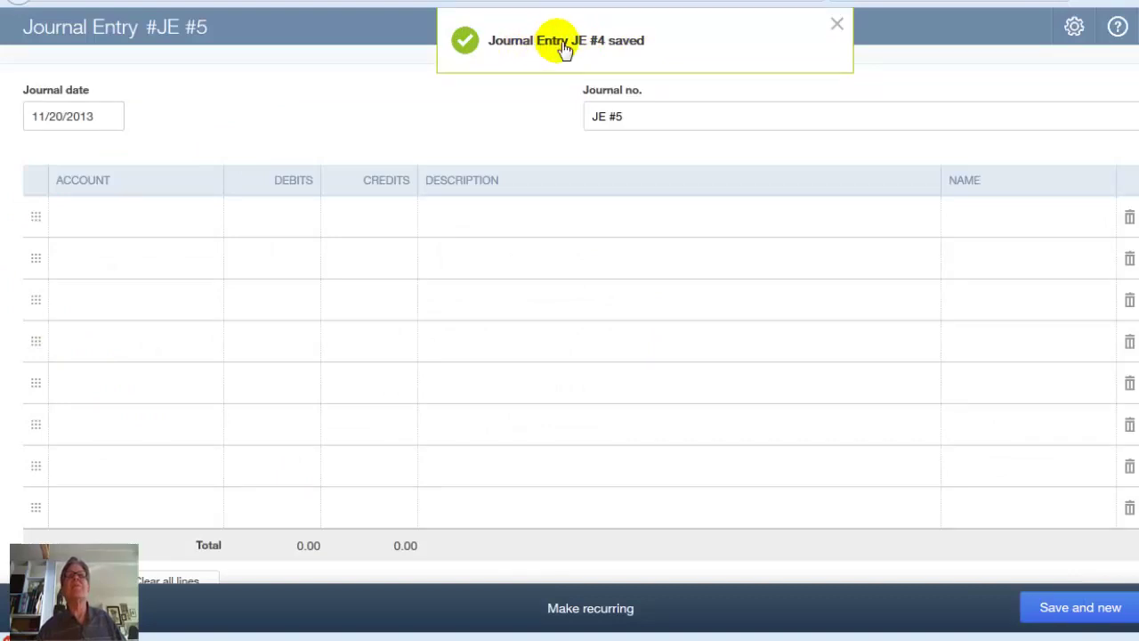
left_click(632, 133)
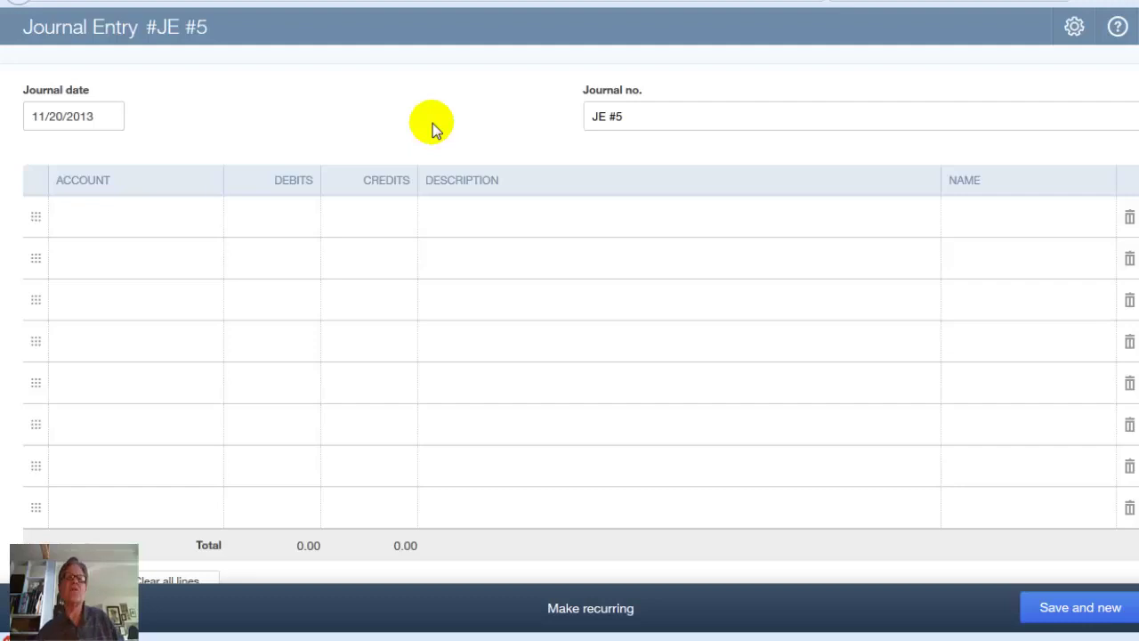
- Read the Journal report instructions in the Word guide, then return to QuickBooks
key("alt+Tab")
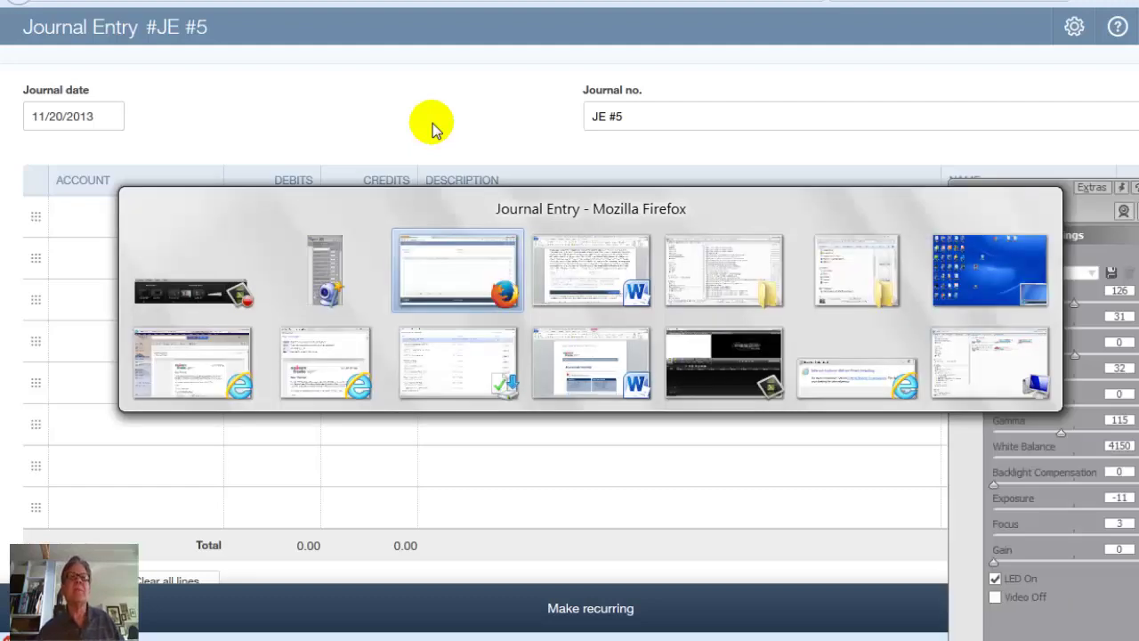
left_click(562, 292)
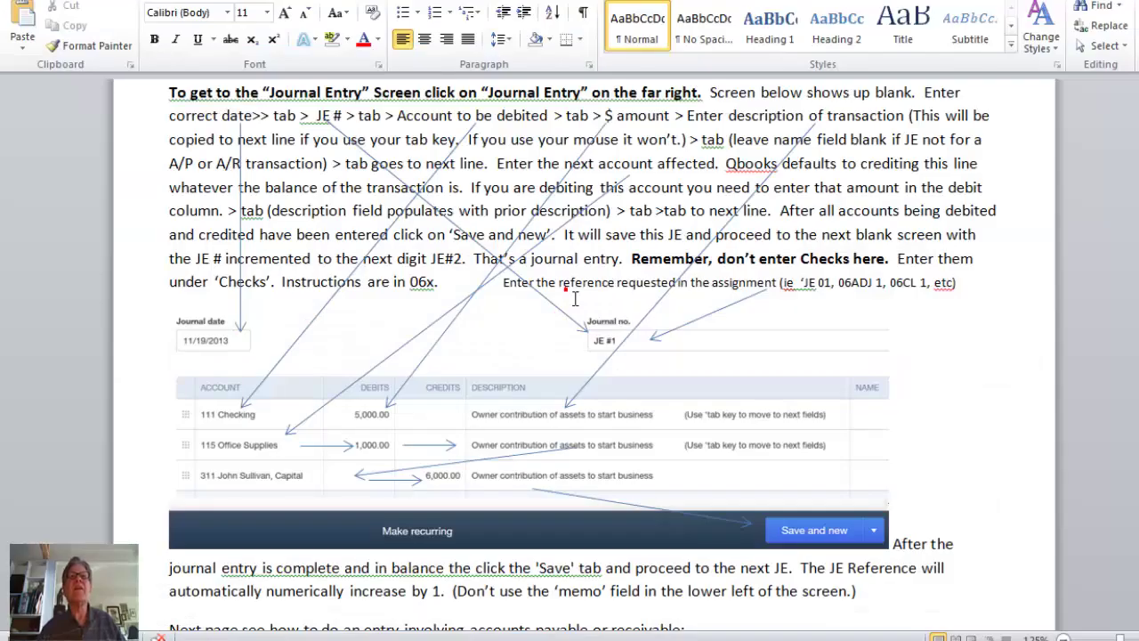
scroll(566, 290, "down", 20)
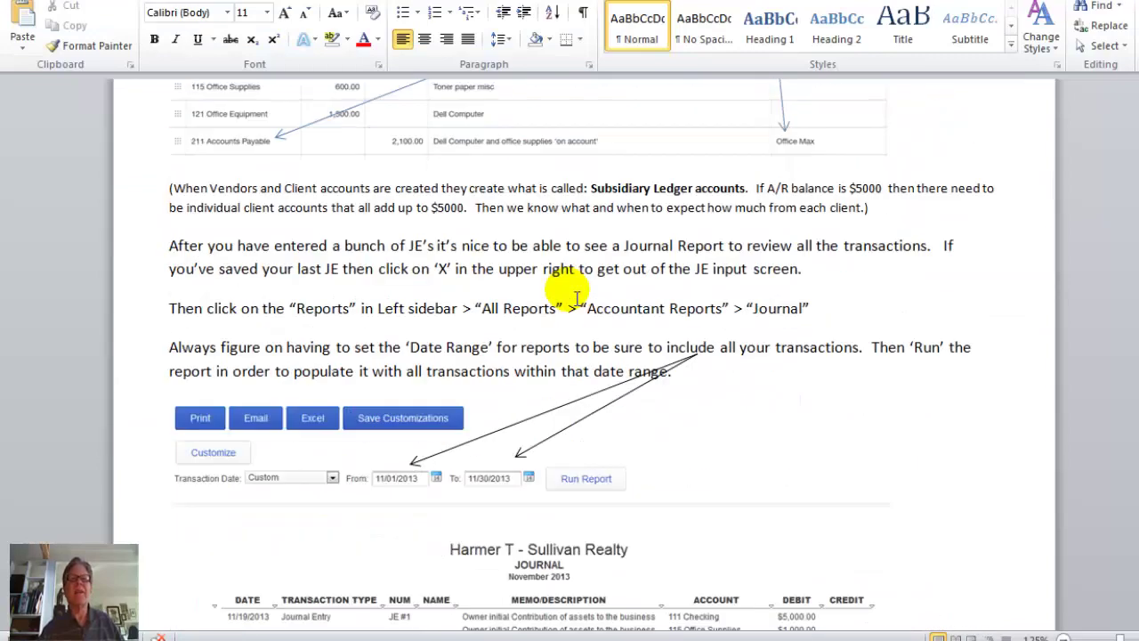
scroll(576, 300, "down", 5)
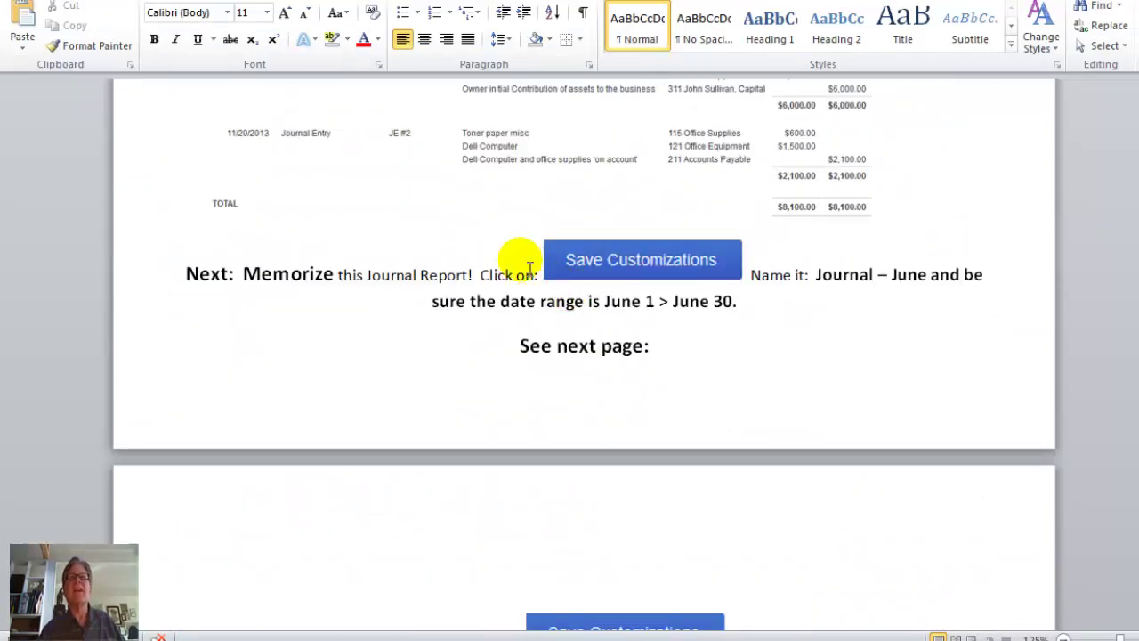
scroll(531, 177, "up", 1)
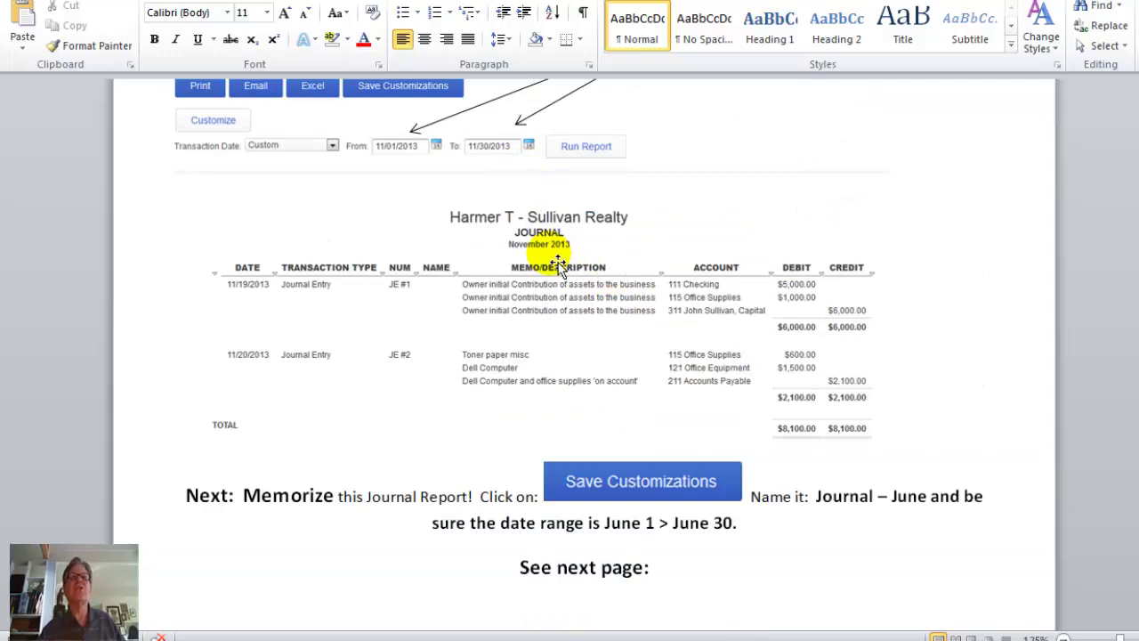
scroll(534, 256, "up", 5)
scroll(554, 257, "up", 3)
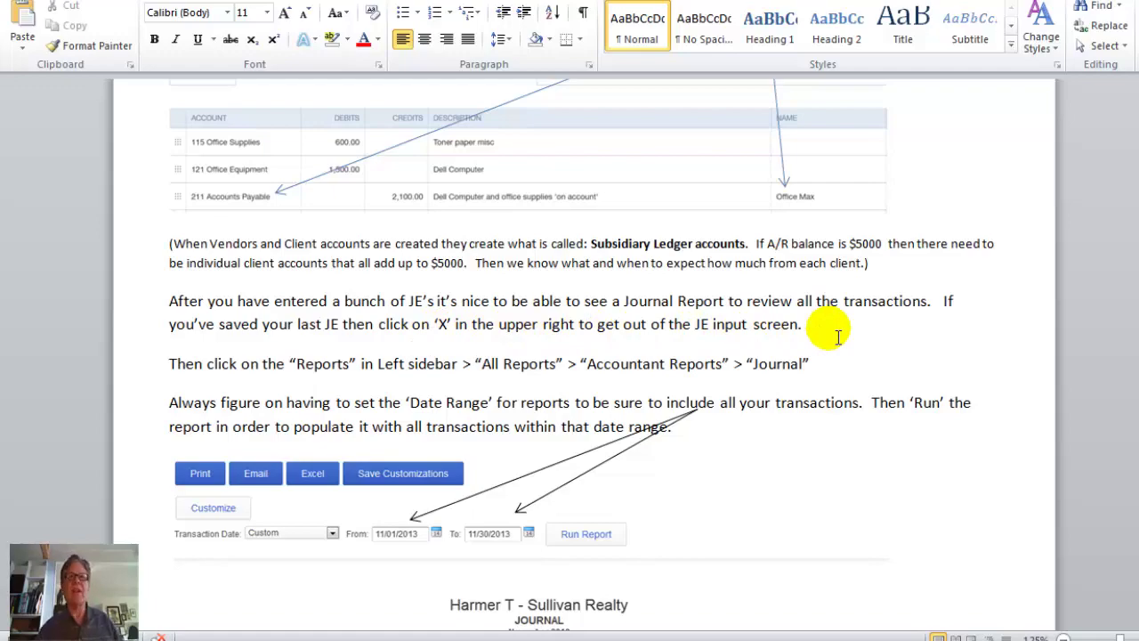
key("alt+Tab")
key("alt+Tab")
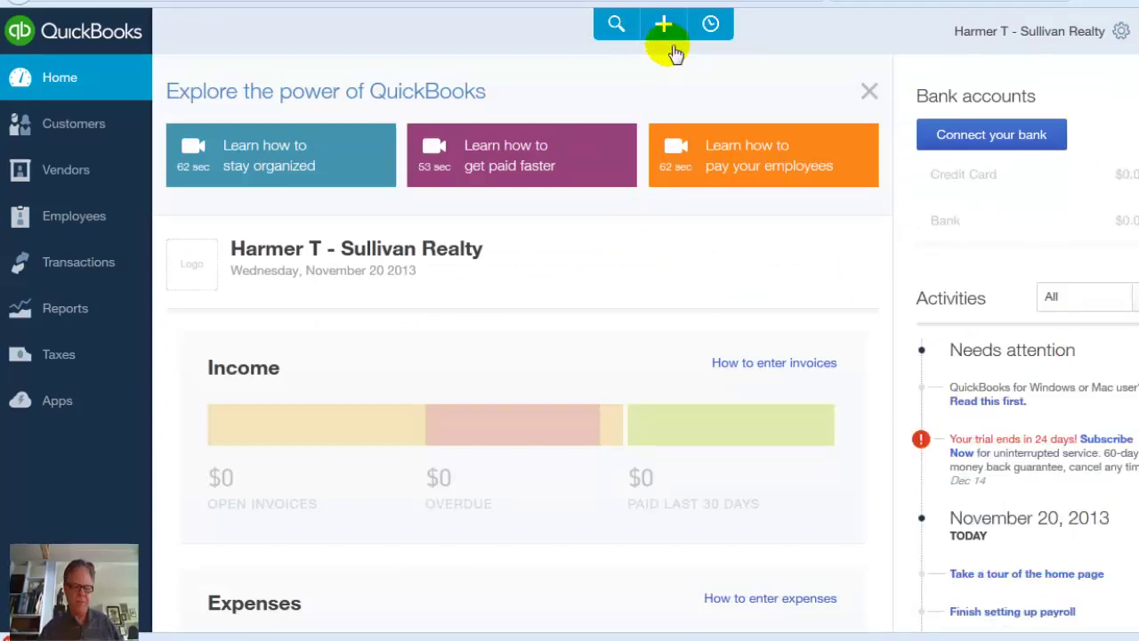
- Open the Journal report from Accountant Reports under All Reports
key("alt+Tab")
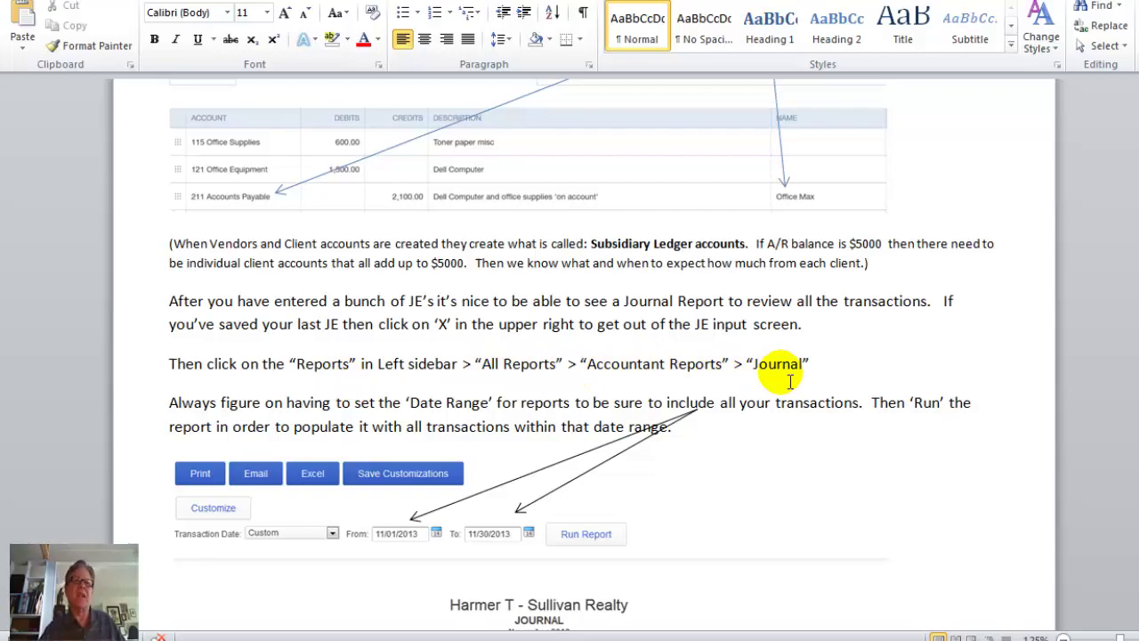
key("alt+Tab")
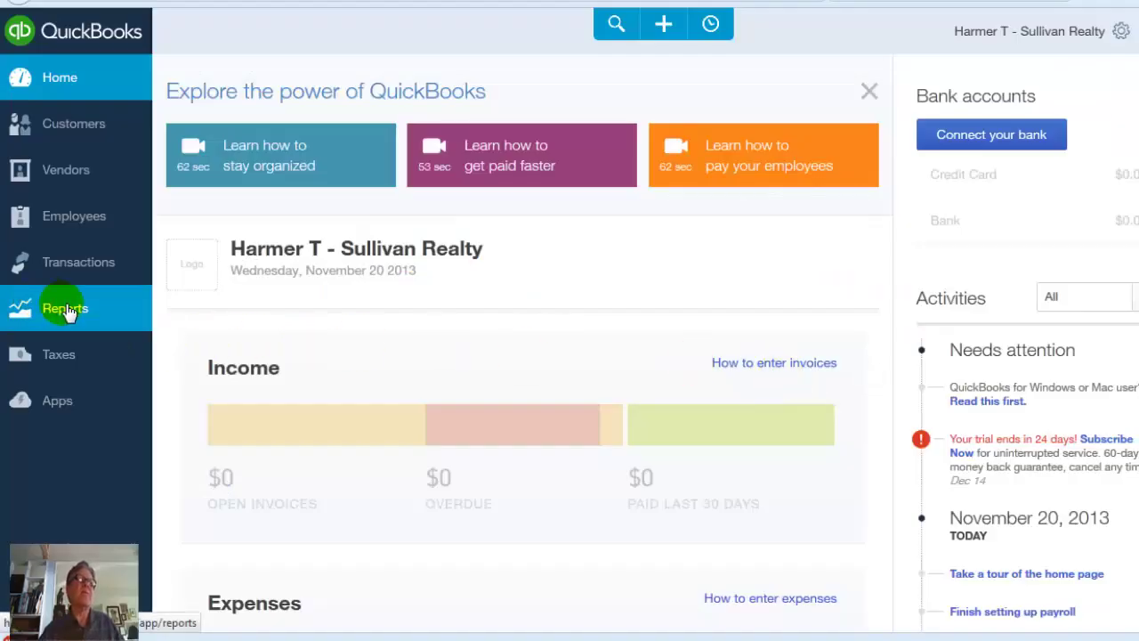
left_click(69, 312)
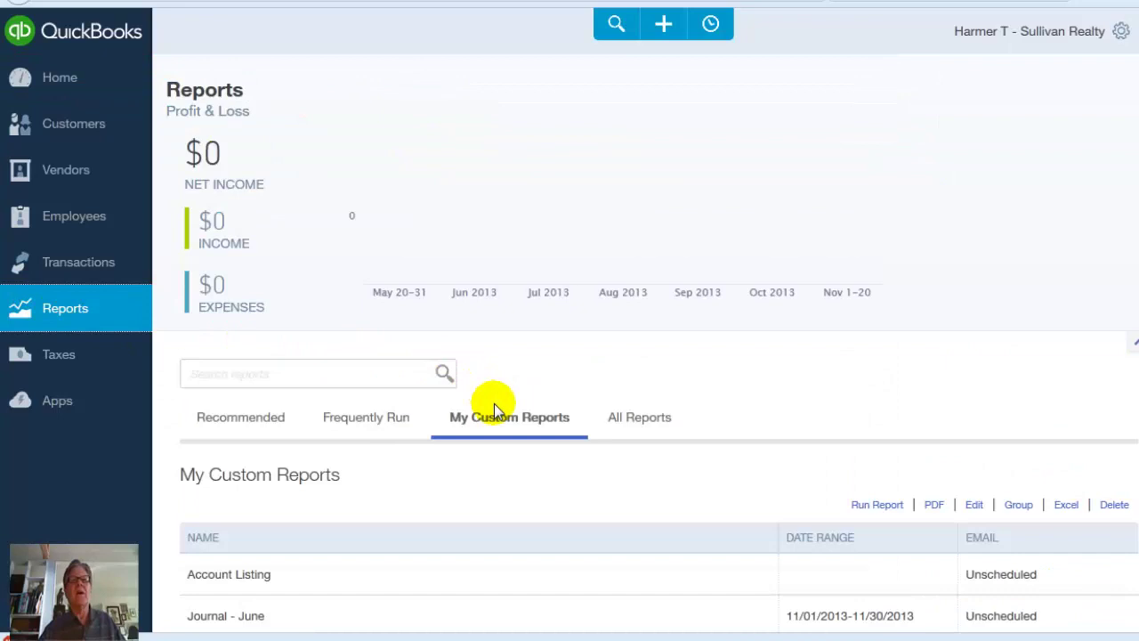
left_click(638, 425)
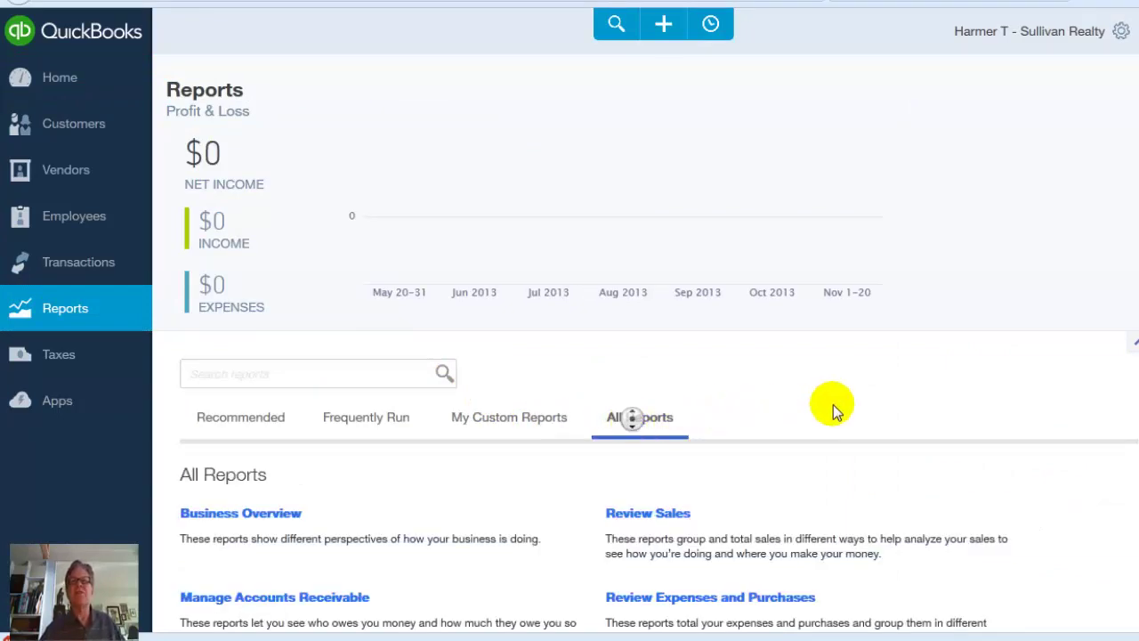
scroll(835, 411, "down", 3)
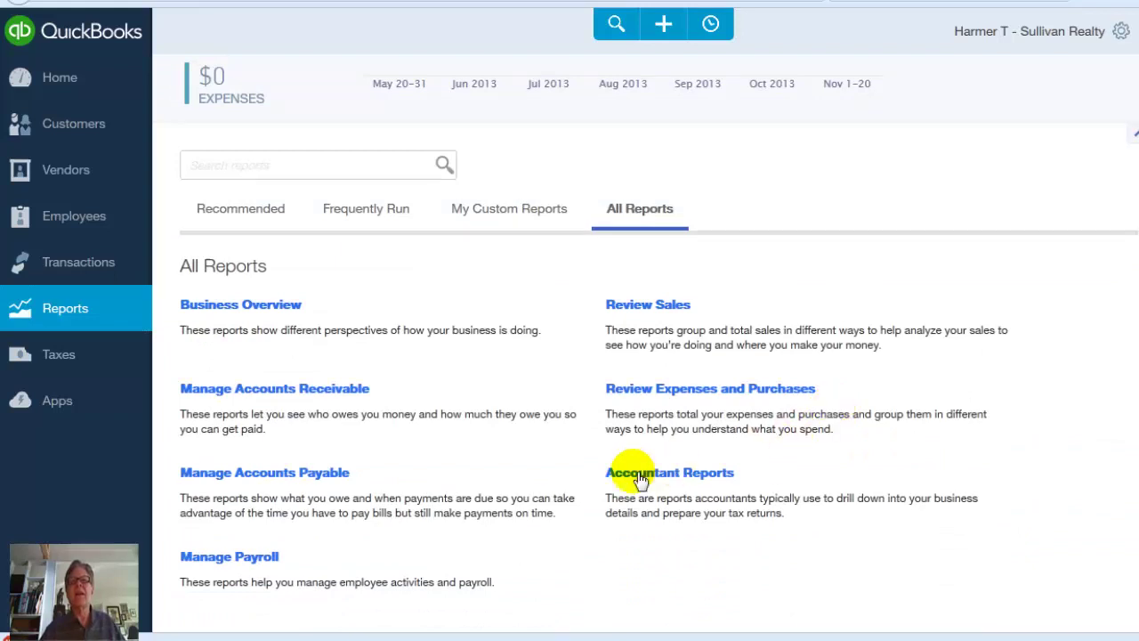
left_click(645, 475)
mouse_move(655, 437)
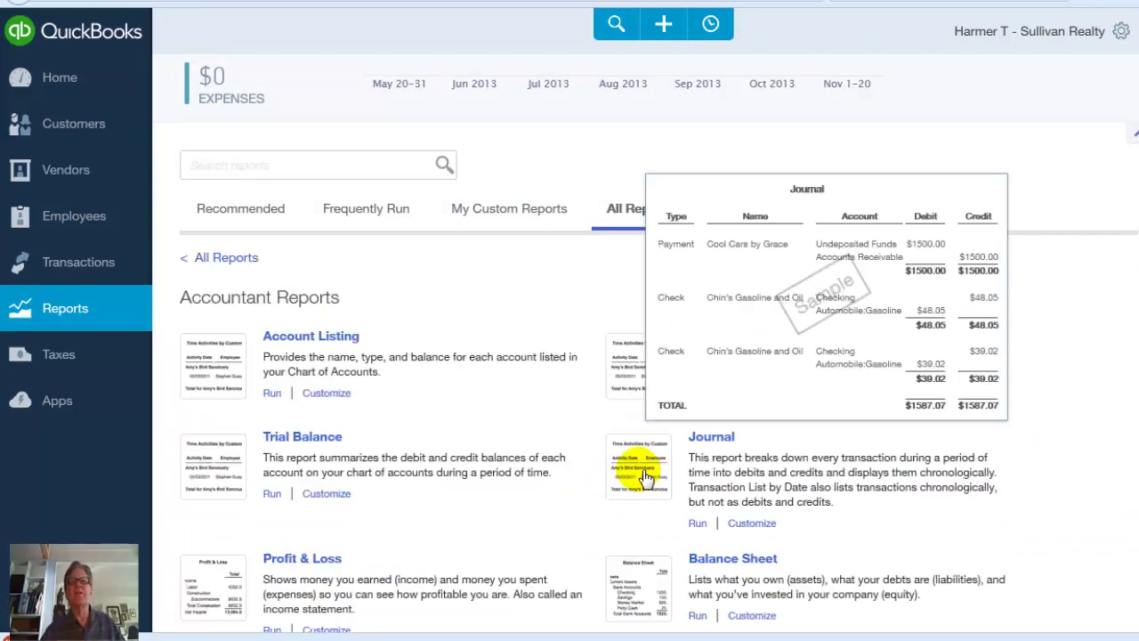
left_click(716, 437)
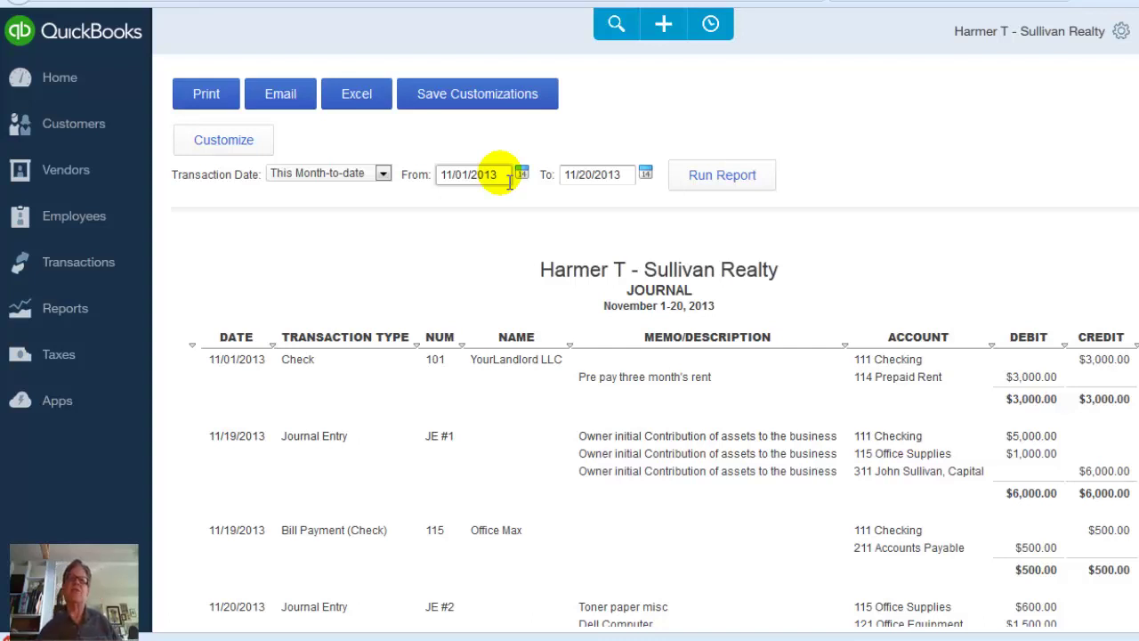
- Change the Journal report's end date to 11/30/2013 and rerun it for all of November
left_click(509, 180)
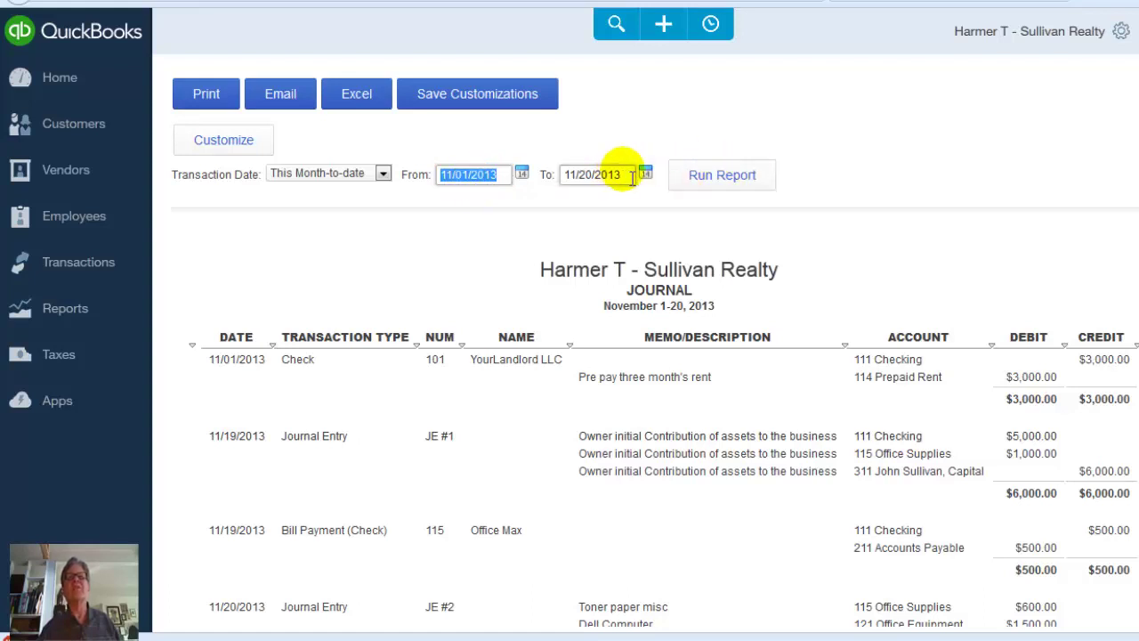
left_click(577, 174)
left_click(647, 181)
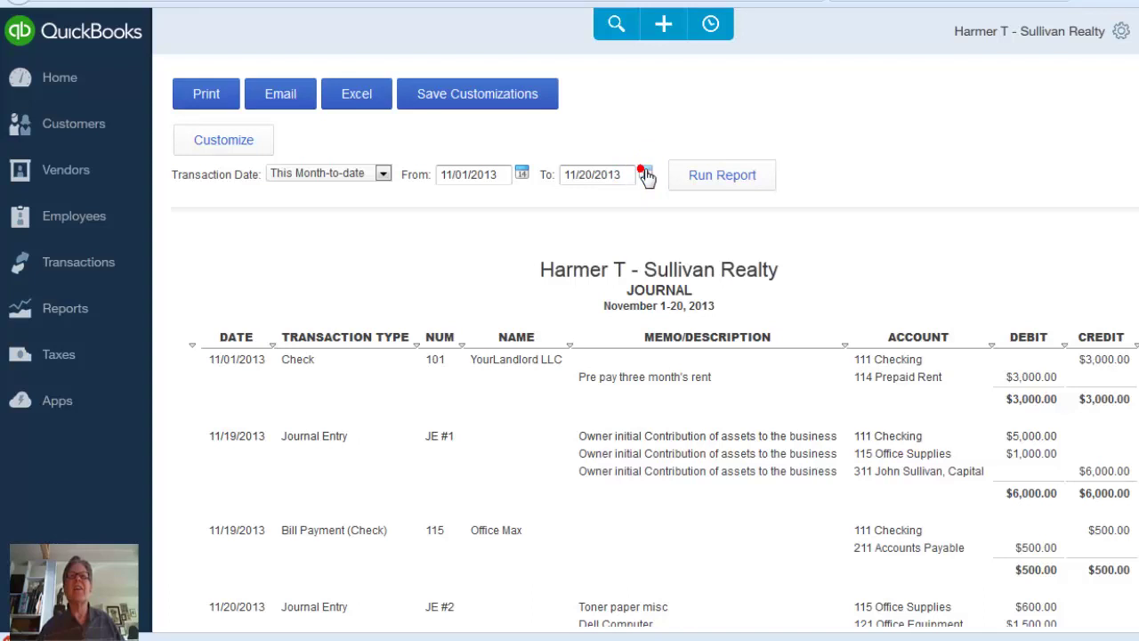
left_click(646, 175)
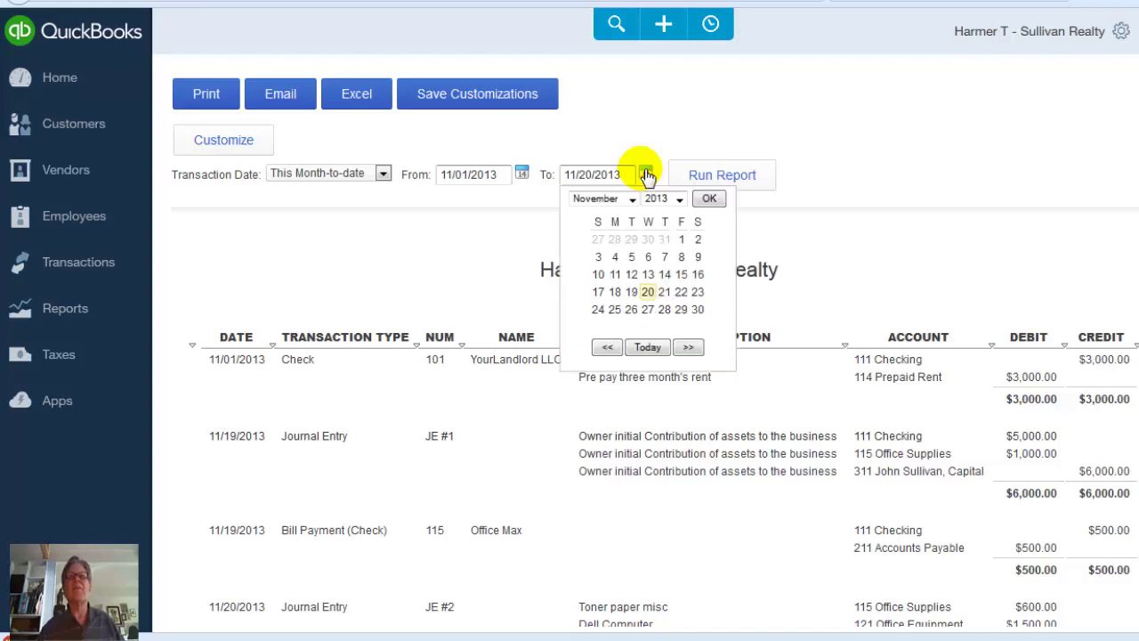
left_click(699, 308)
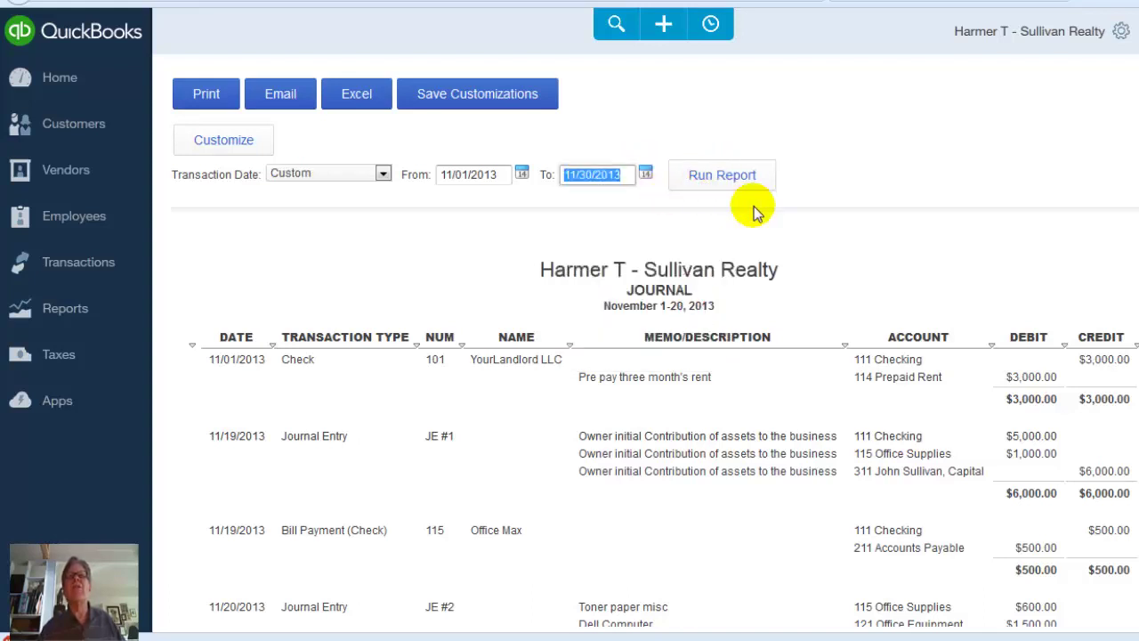
left_click(719, 174)
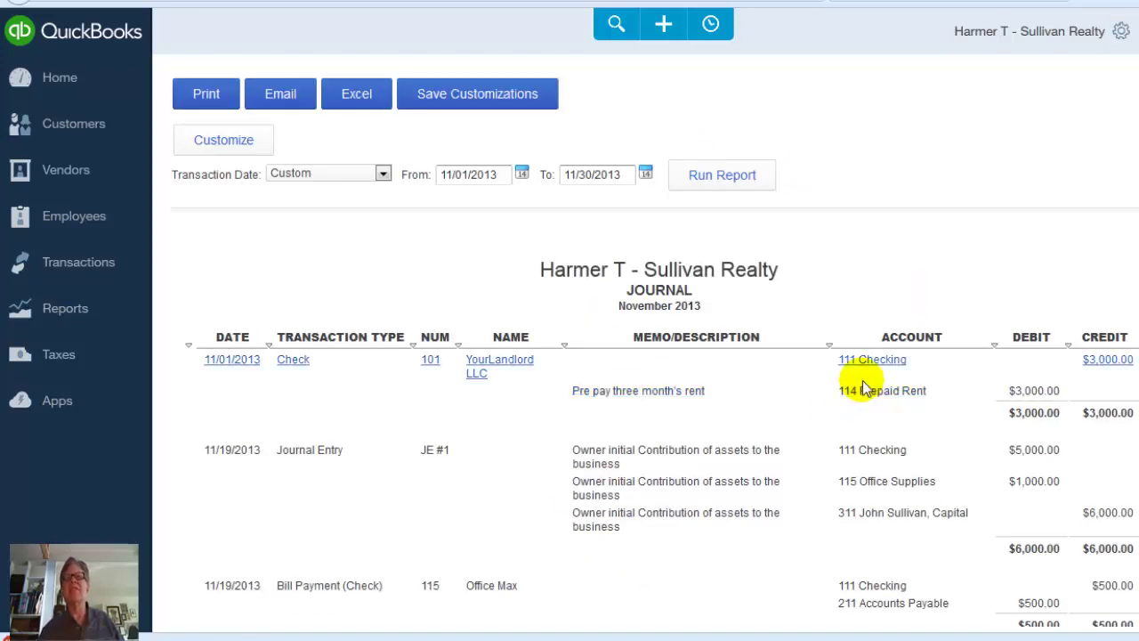
scroll(890, 392, "down", 3)
scroll(908, 393, "down", 5)
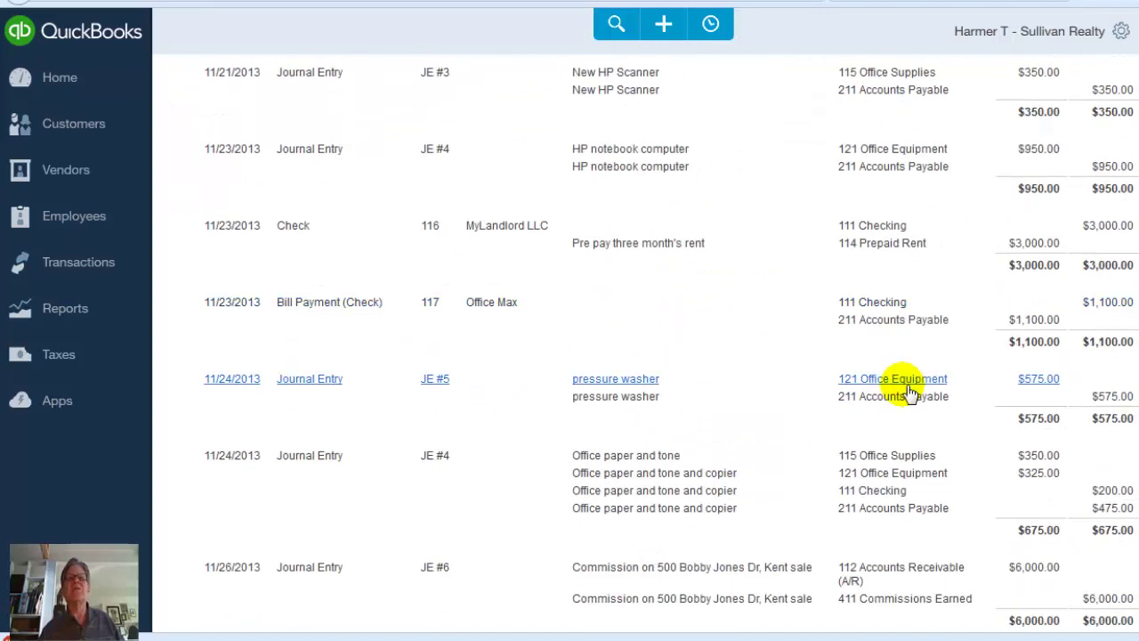
scroll(903, 392, "down", 3)
scroll(903, 392, "up", 10)
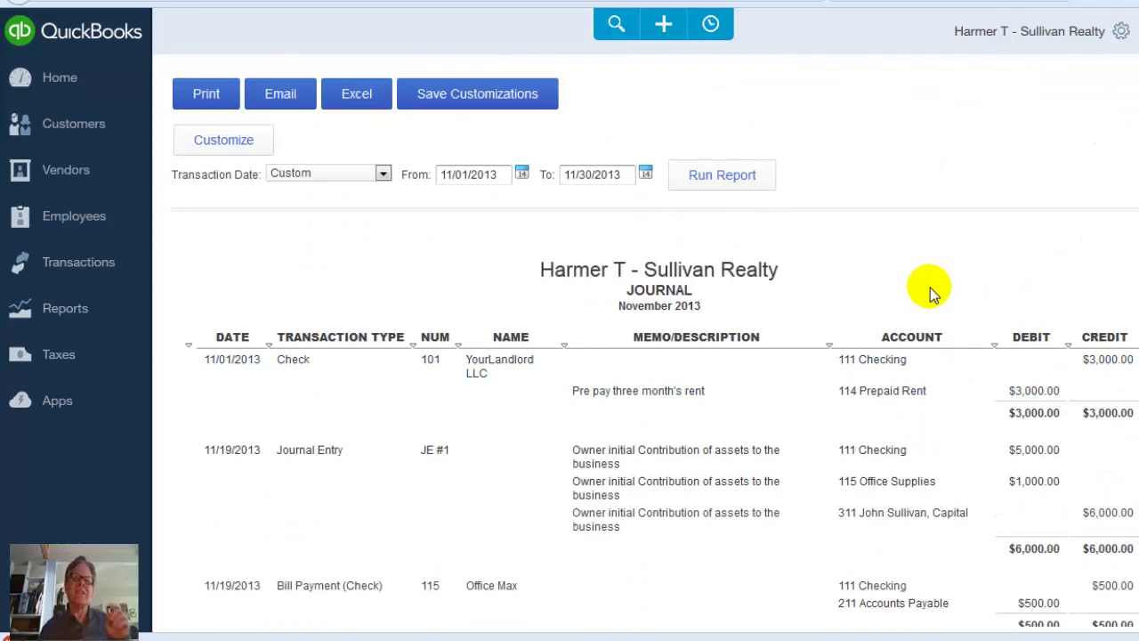
key("alt+Tab")
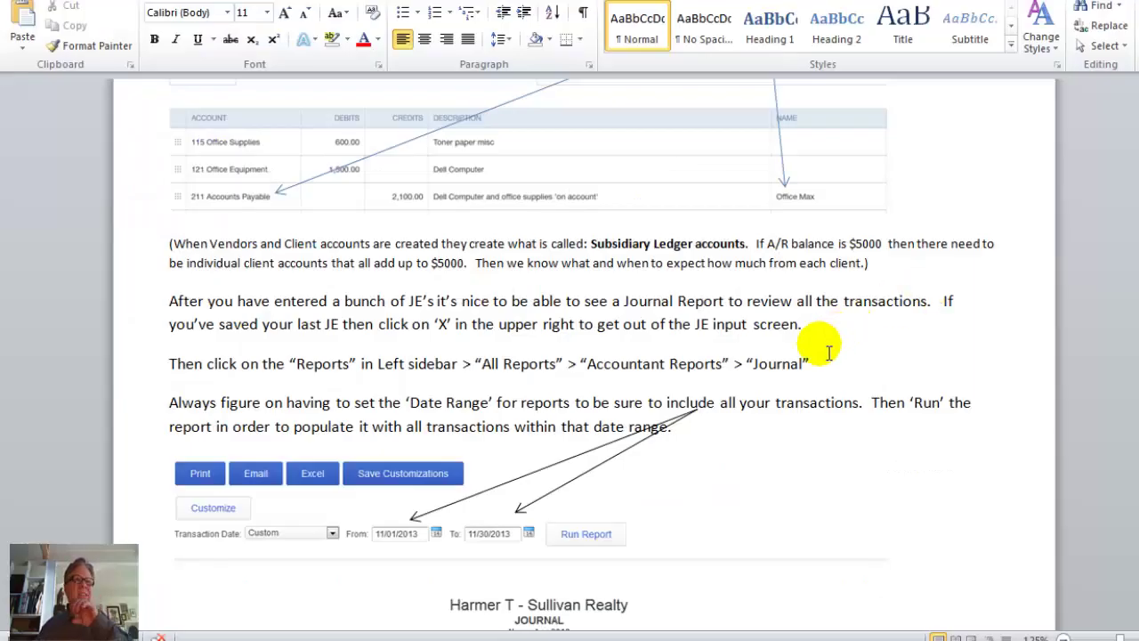
scroll(613, 458, "down", 2)
scroll(613, 461, "down", 3)
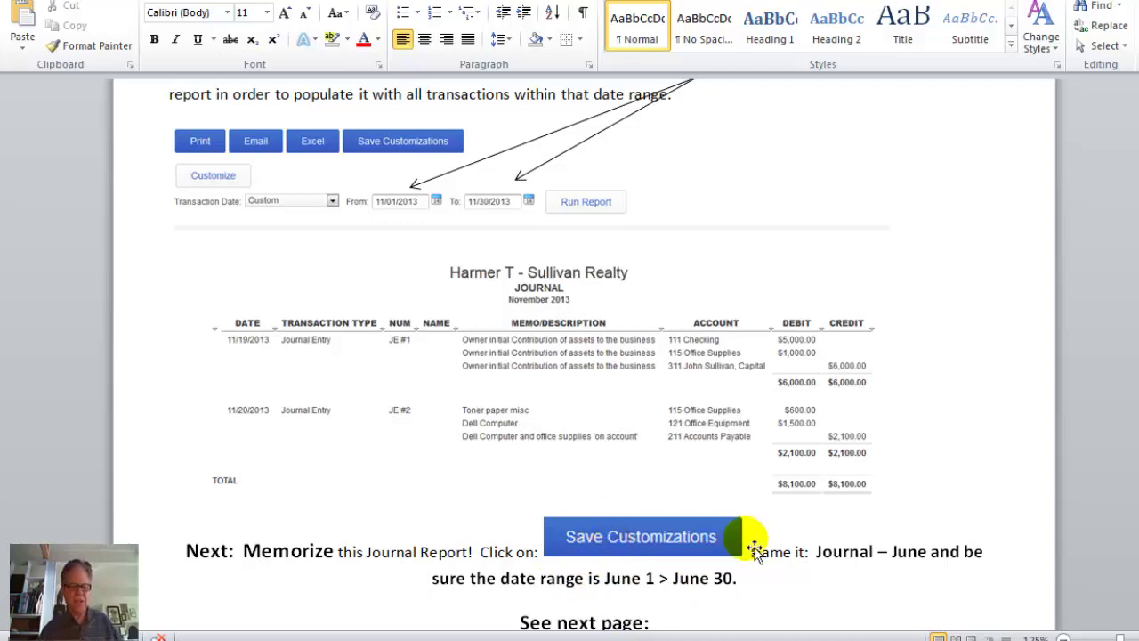
key("alt+Tab")
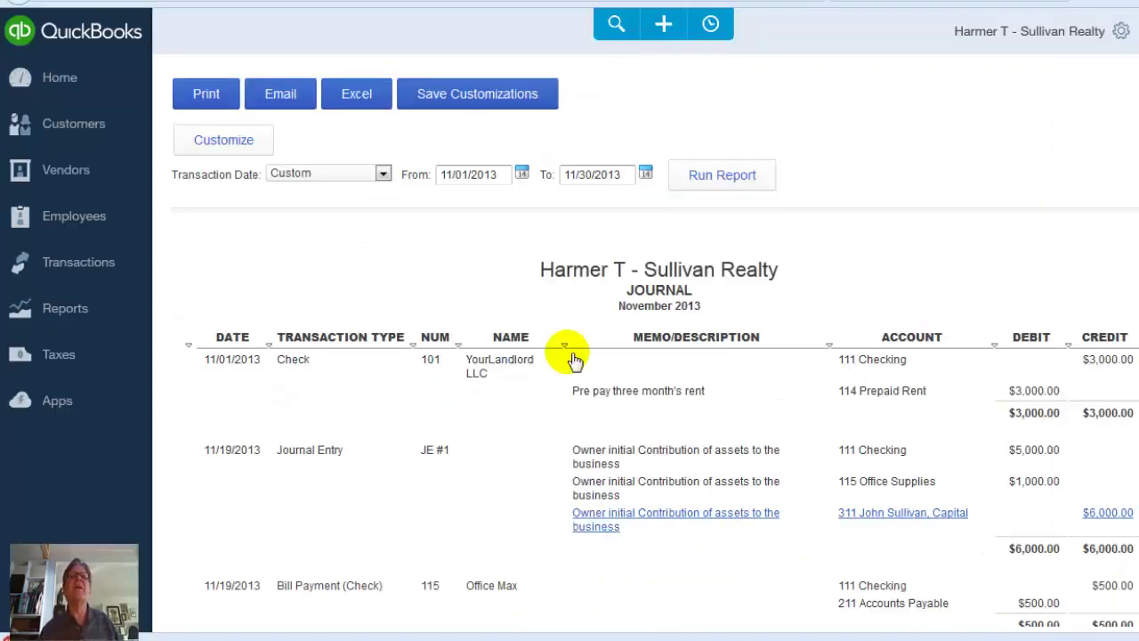
- Save the report customizations as 'Journal - June', replacing the existing report of that name
left_click(486, 89)
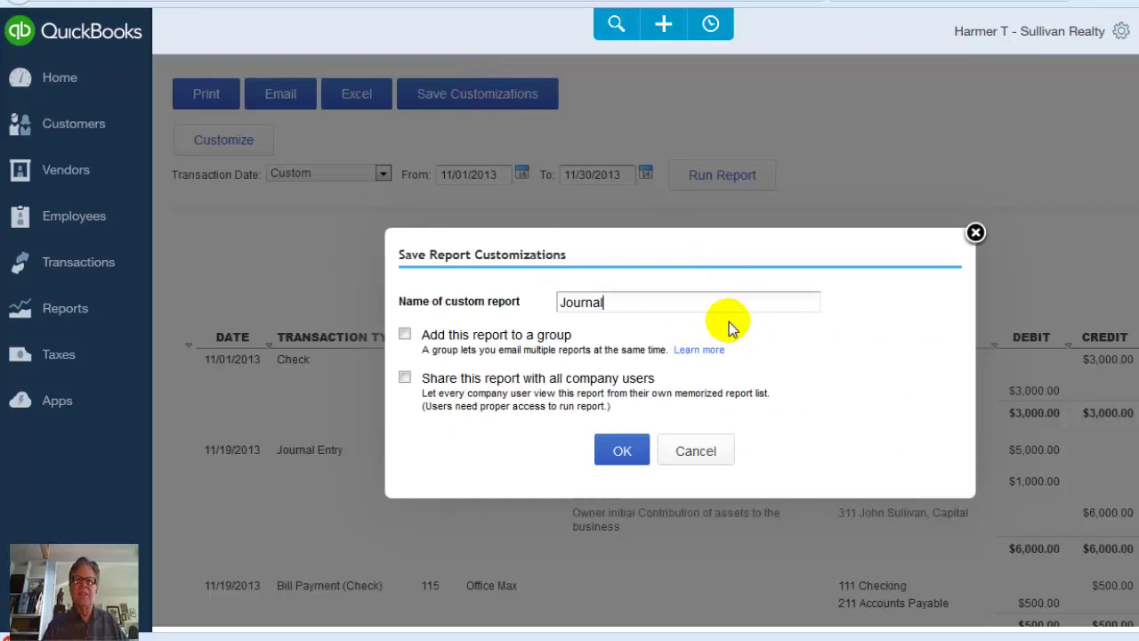
type("- ")
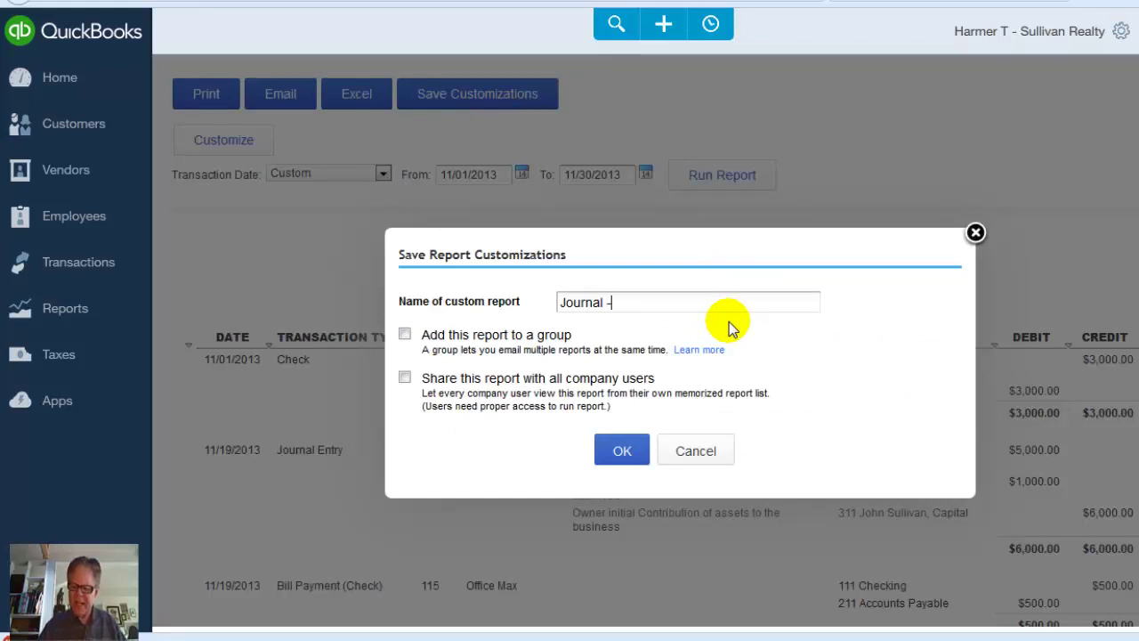
type("June")
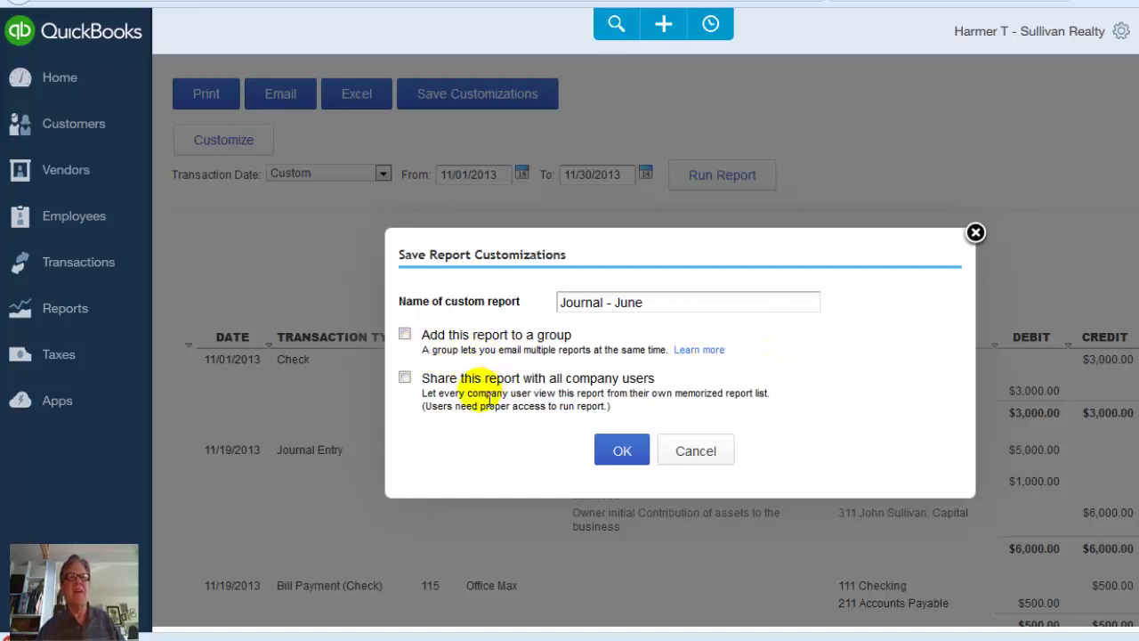
left_click(622, 452)
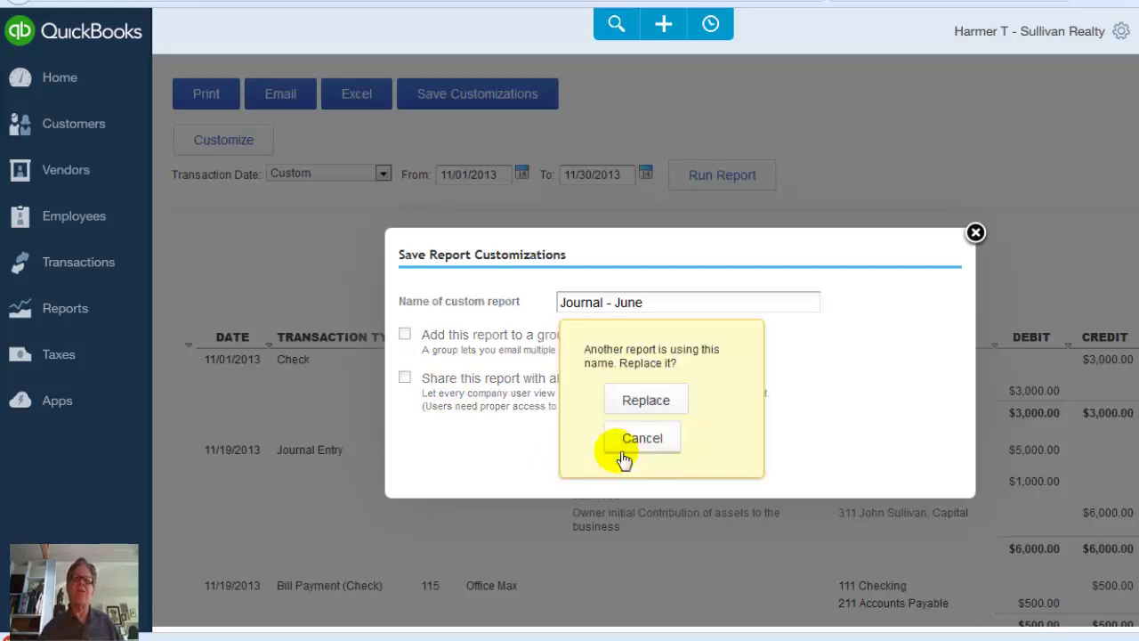
left_click(645, 402)
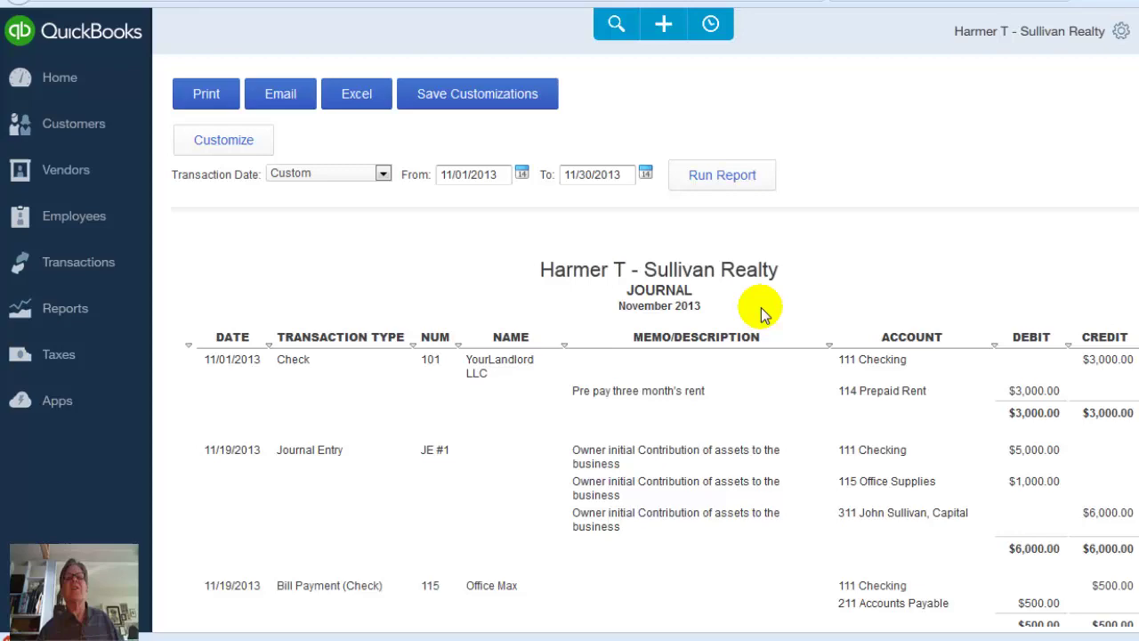
scroll(755, 424, "down", 1)
scroll(754, 424, "down", 10)
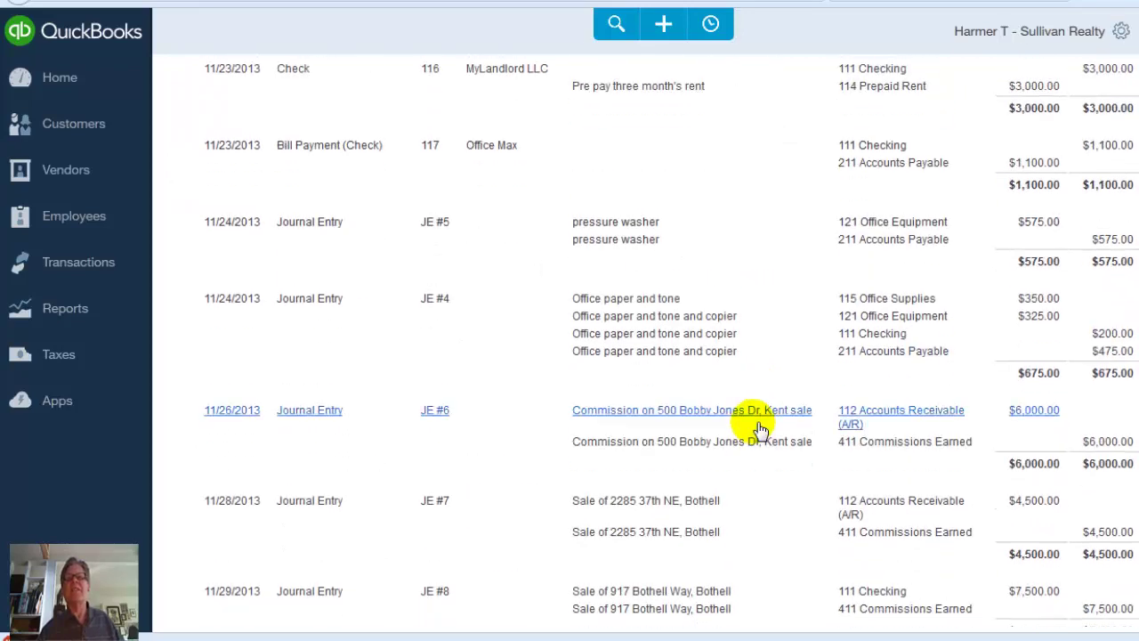
scroll(756, 427, "up", 4)
scroll(755, 424, "up", 6)
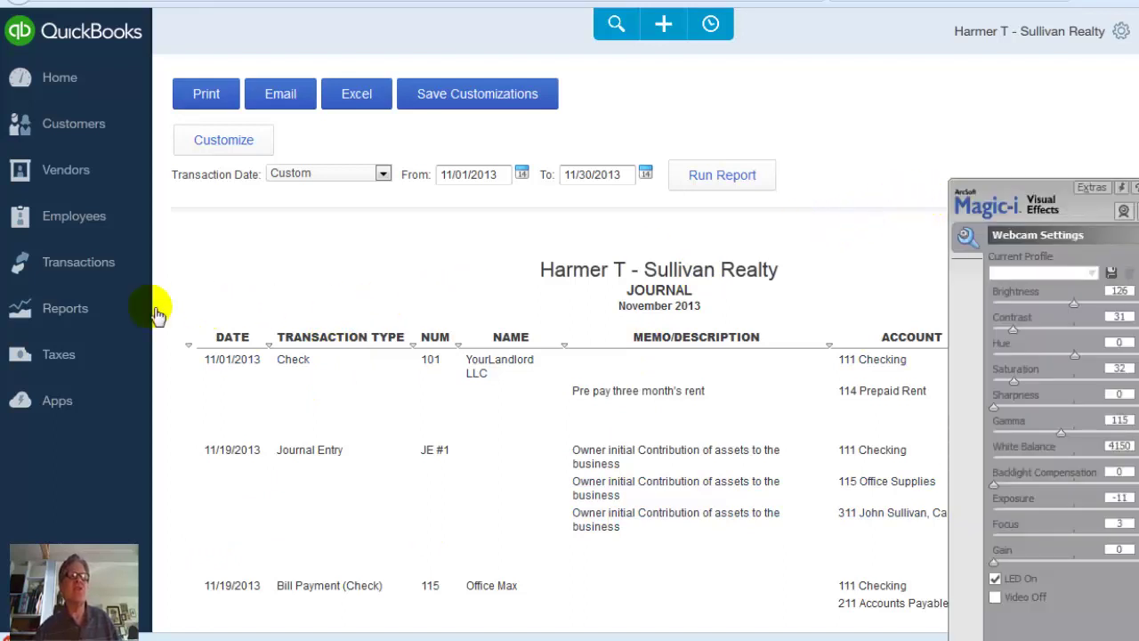
- Reopen the memorized 'Journal - June' report from My Custom Reports
left_click(49, 311)
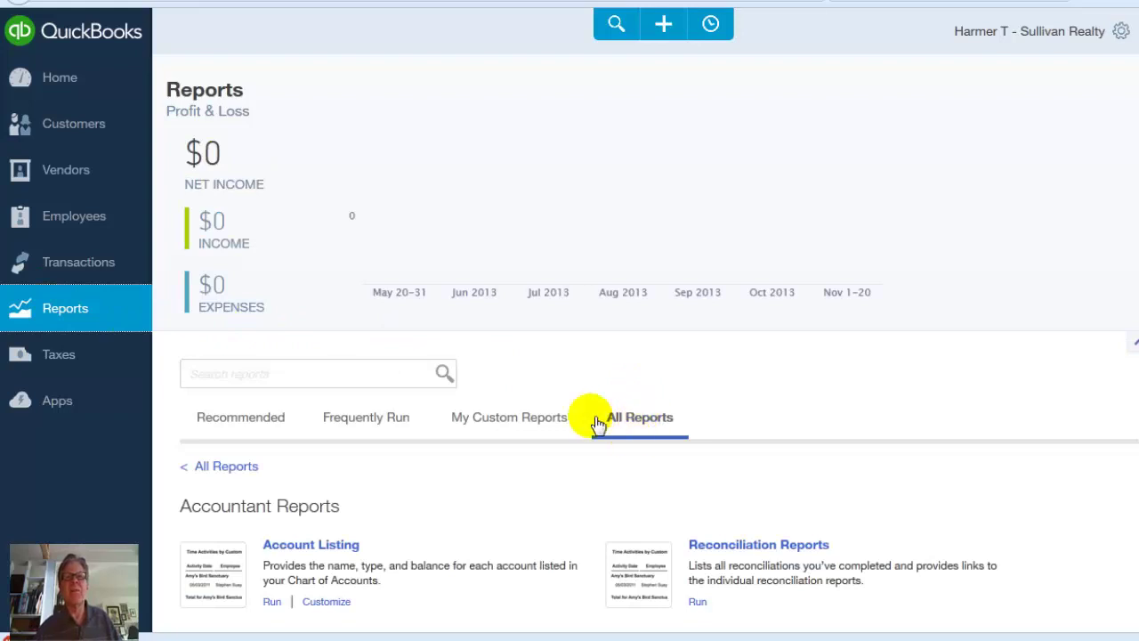
left_click(500, 424)
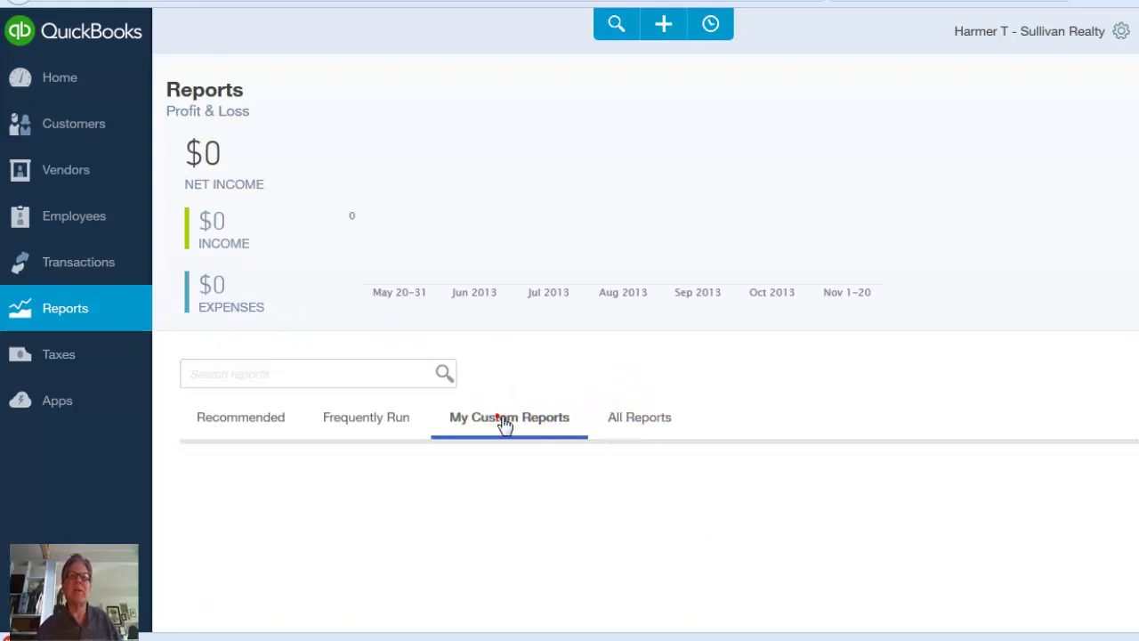
scroll(499, 454, "down", 1)
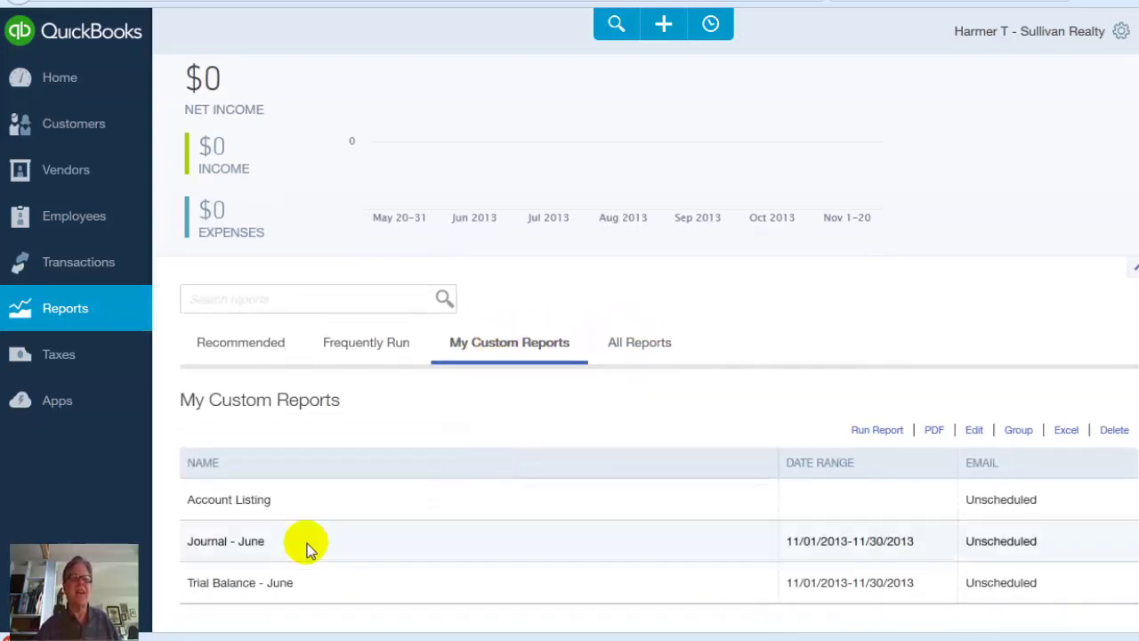
left_click(224, 543)
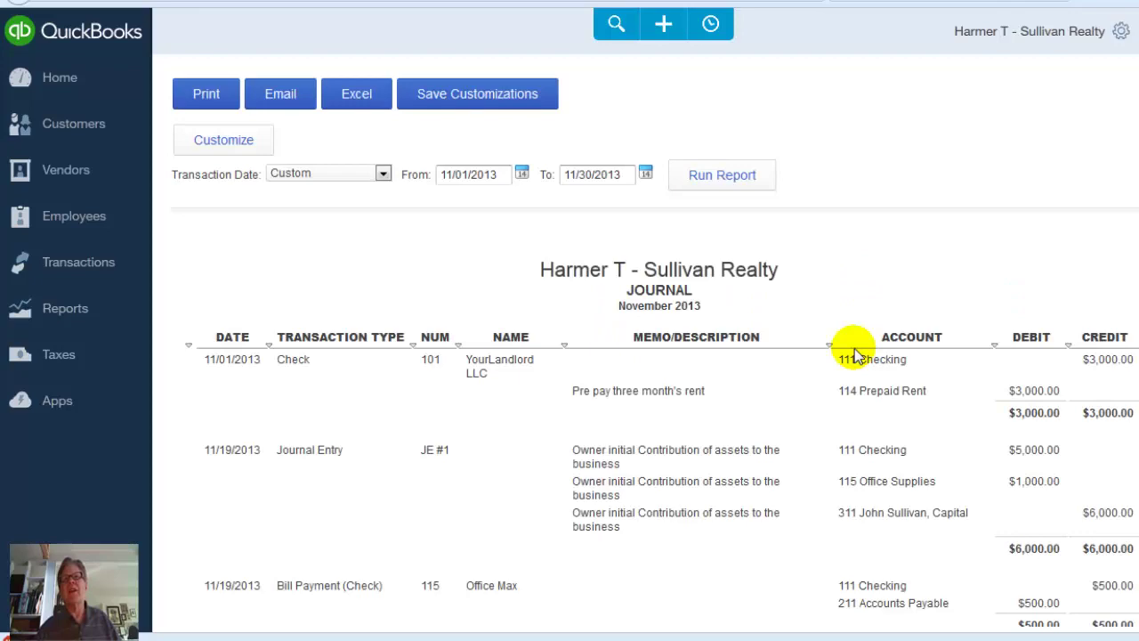
scroll(853, 349, "down", 5)
scroll(856, 354, "up", 5)
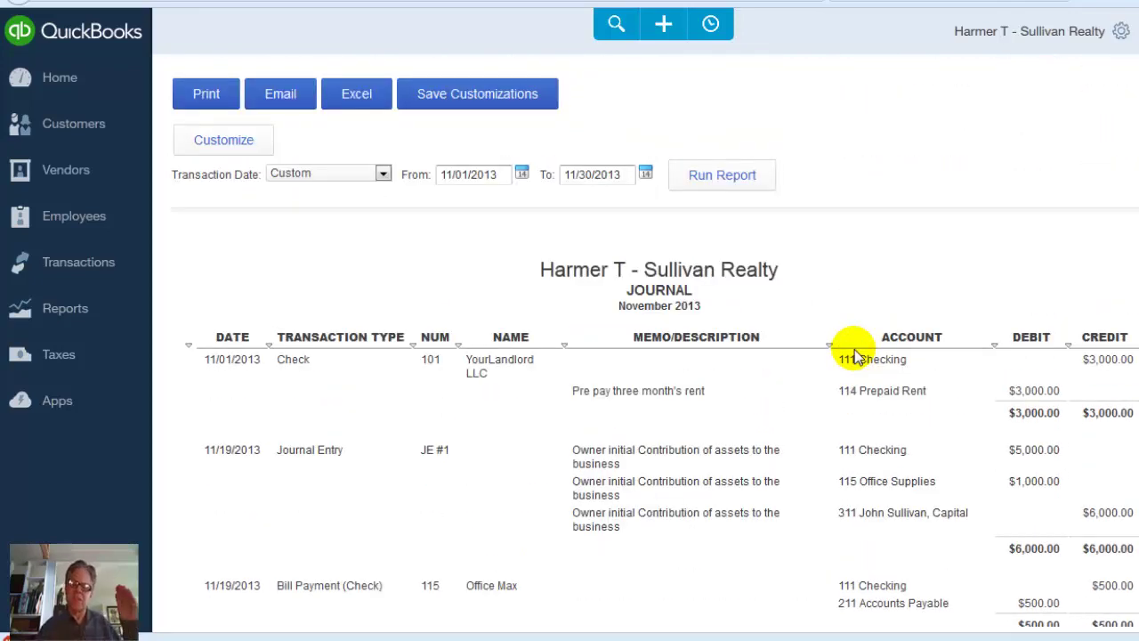
scroll(778, 425, "down", 5)
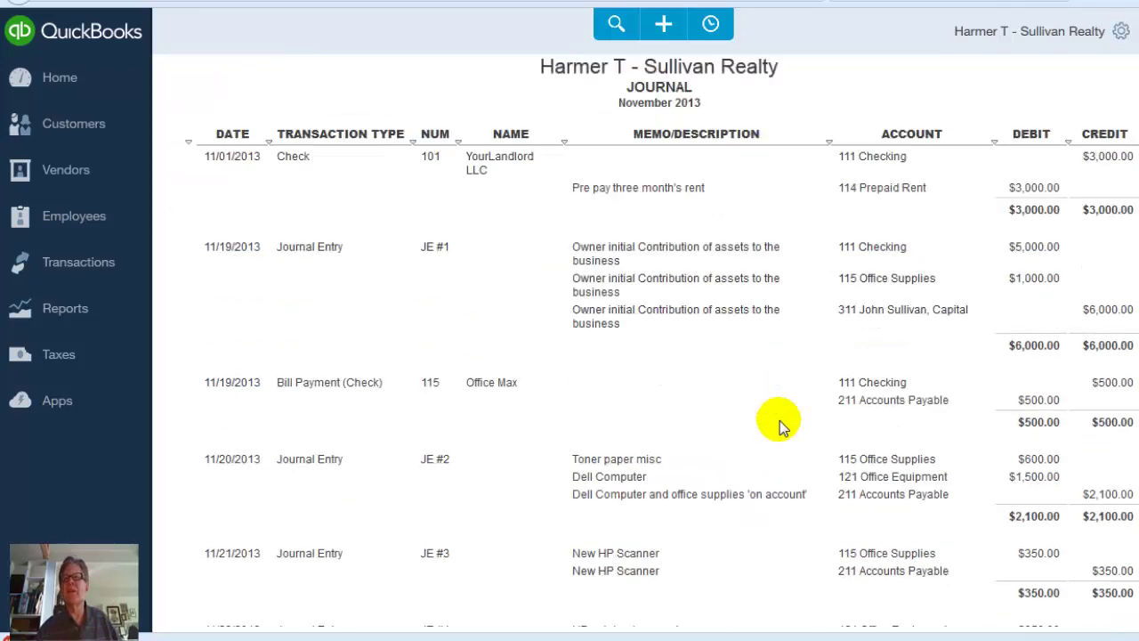
scroll(779, 425, "up", 5)
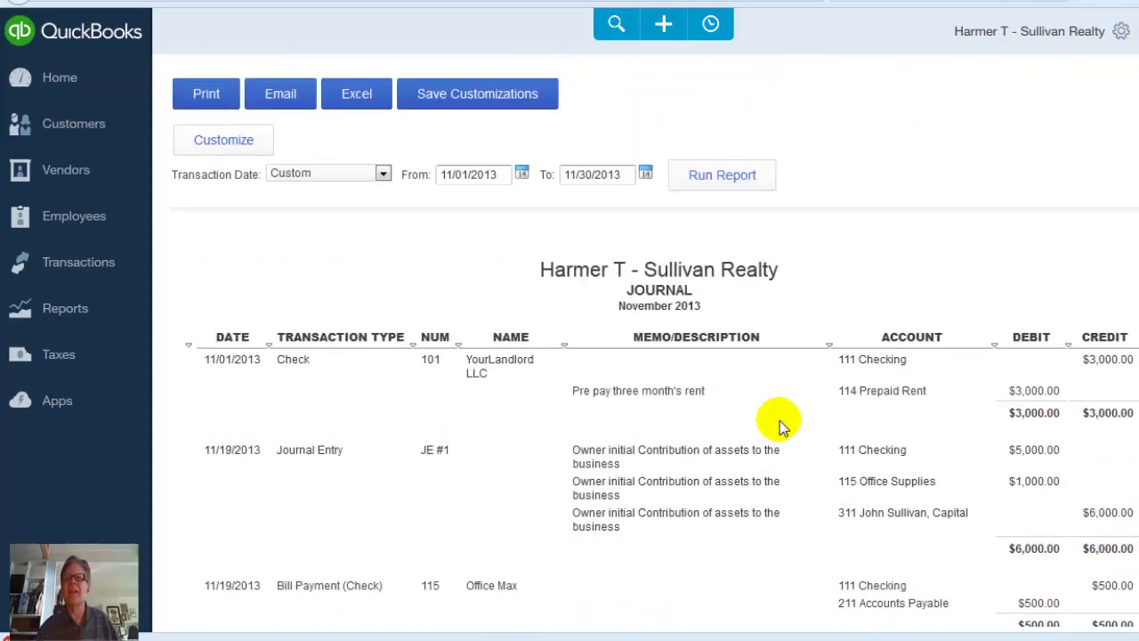